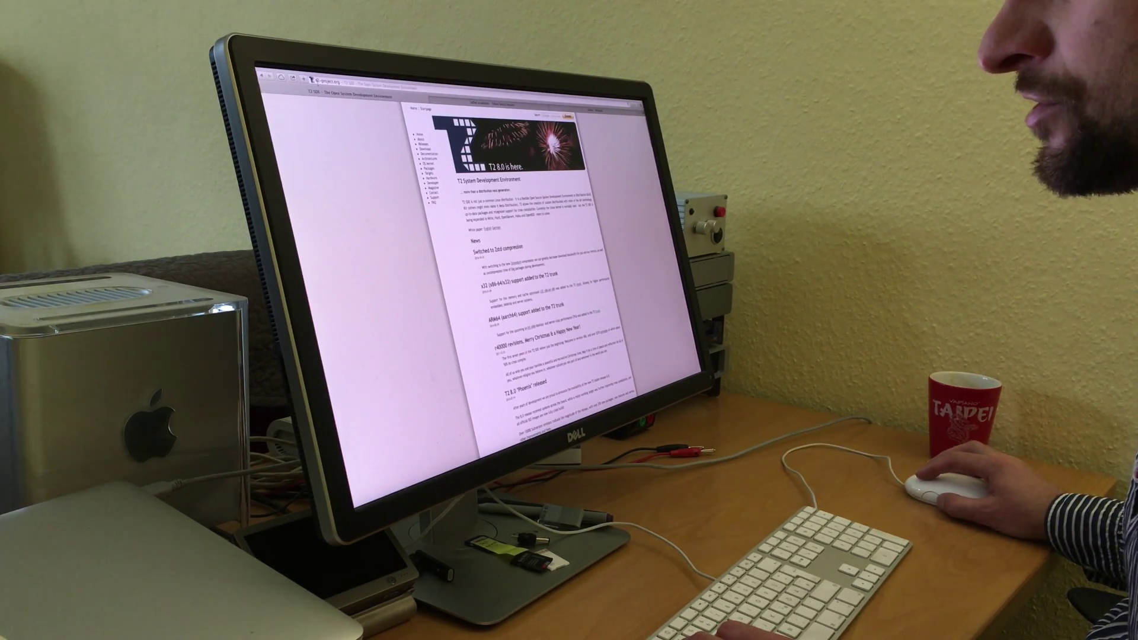
Open the Architectures page in the T2 website sidebar.
{"action": "left_click", "coordinate": [440, 160]}
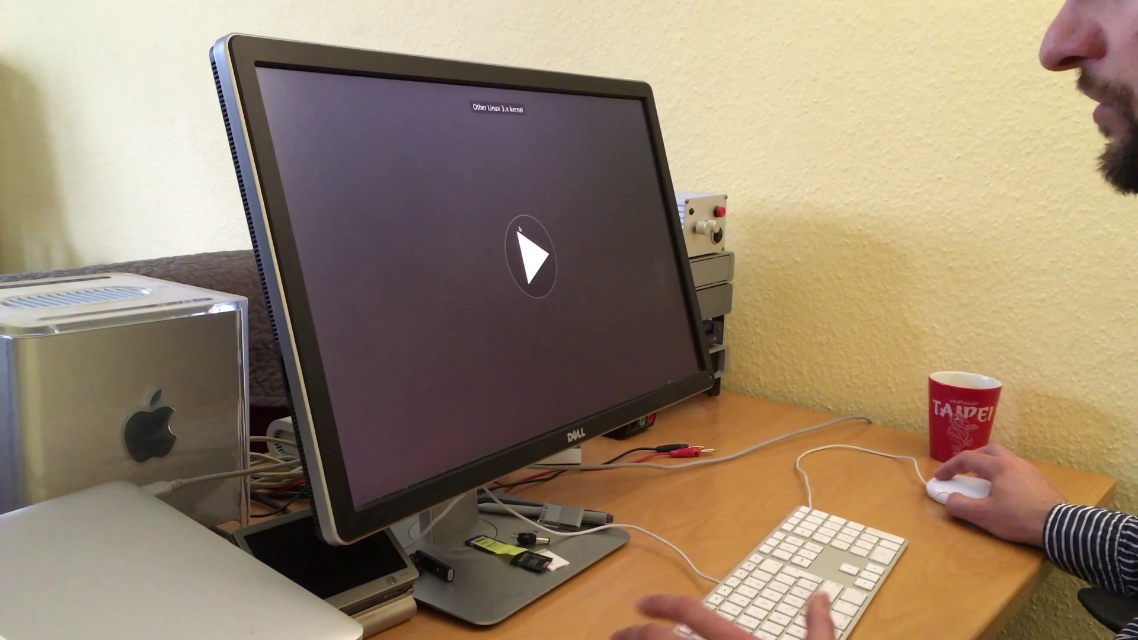
Boot the 'Other Linux 3.x kernel' entry from the boot picker.
{"action": "key", "text": "Return"}
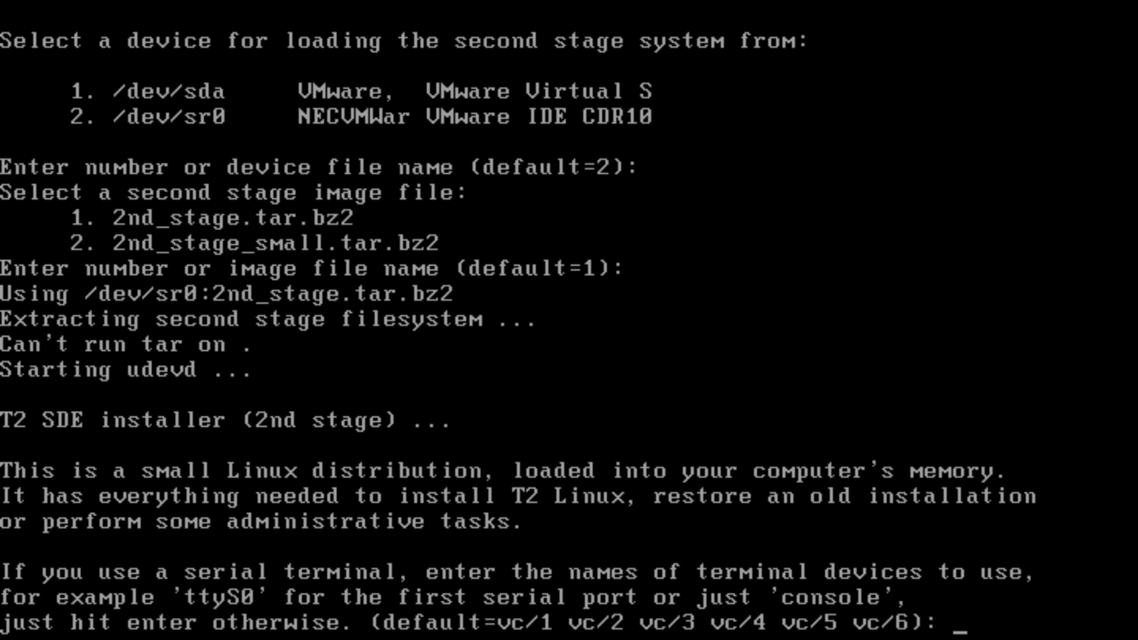
Accept default terminals, launch stone with kernel-default keymap, and start editing sda's partition table.
{"action": "key", "text": "Return"}
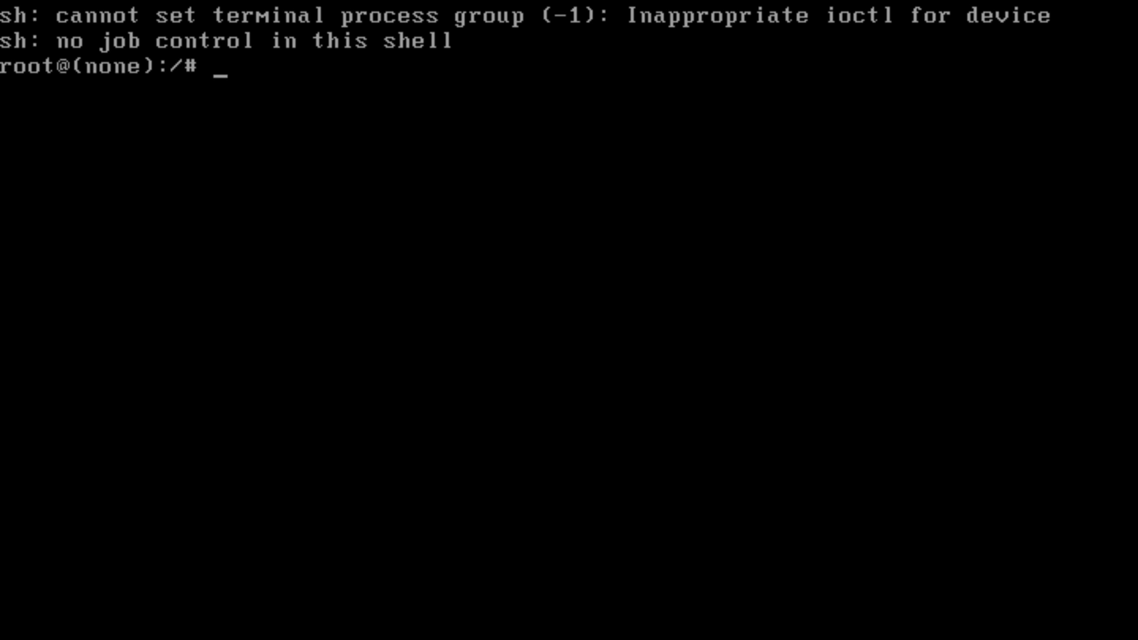
{"action": "type", "text": "stone"}
{"action": "key", "text": "Return"}
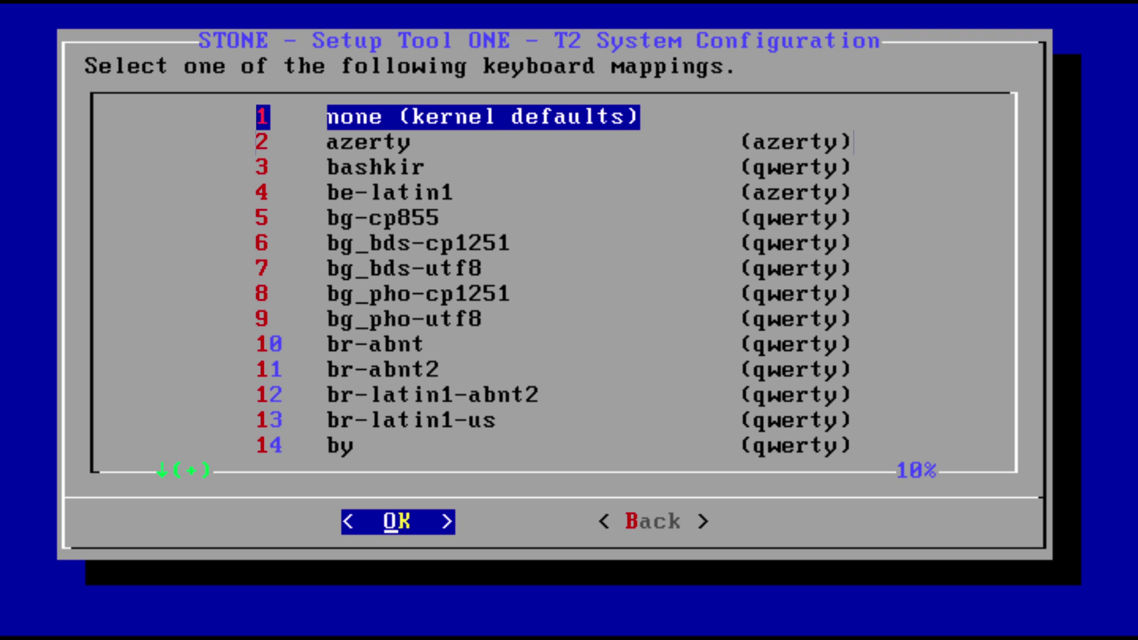
{"action": "key", "text": "Return"}
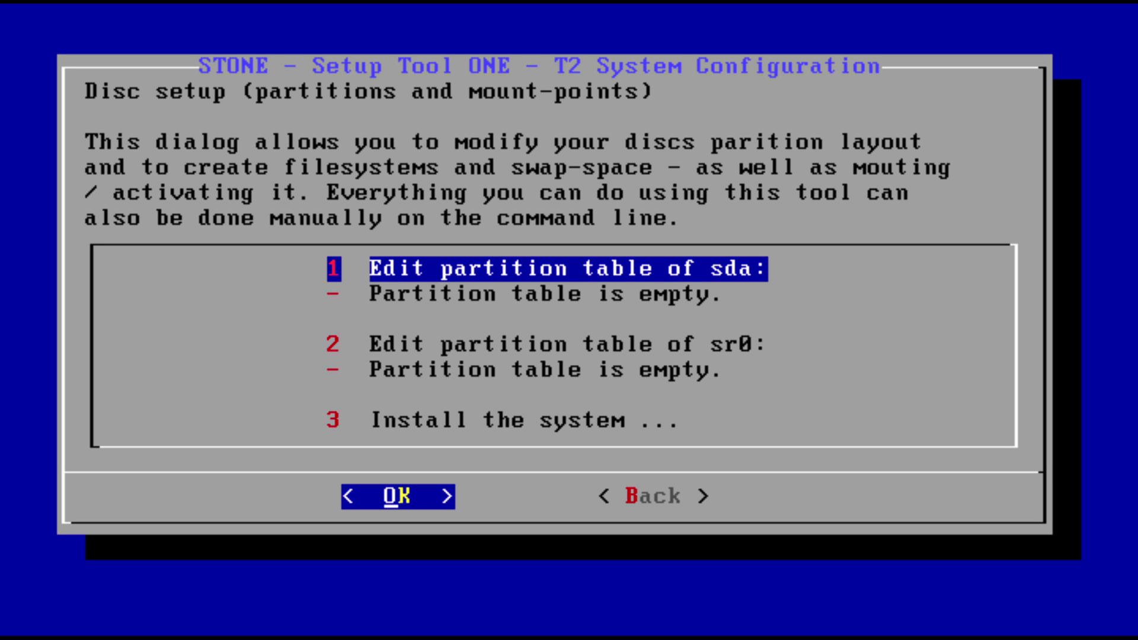
{"action": "key", "text": "Return"}
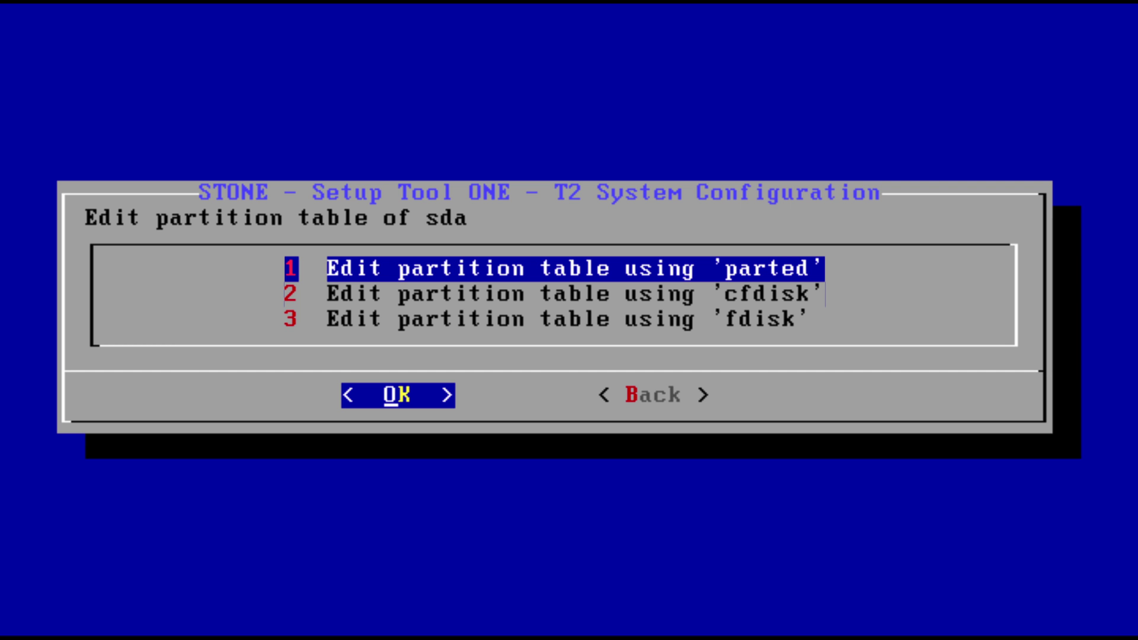
In cfdisk, give sda a dos label and create a new partition using the full 8G.
{"action": "key", "text": "Down"}
{"action": "key", "text": "Return"}
{"action": "key", "text": "Down"}
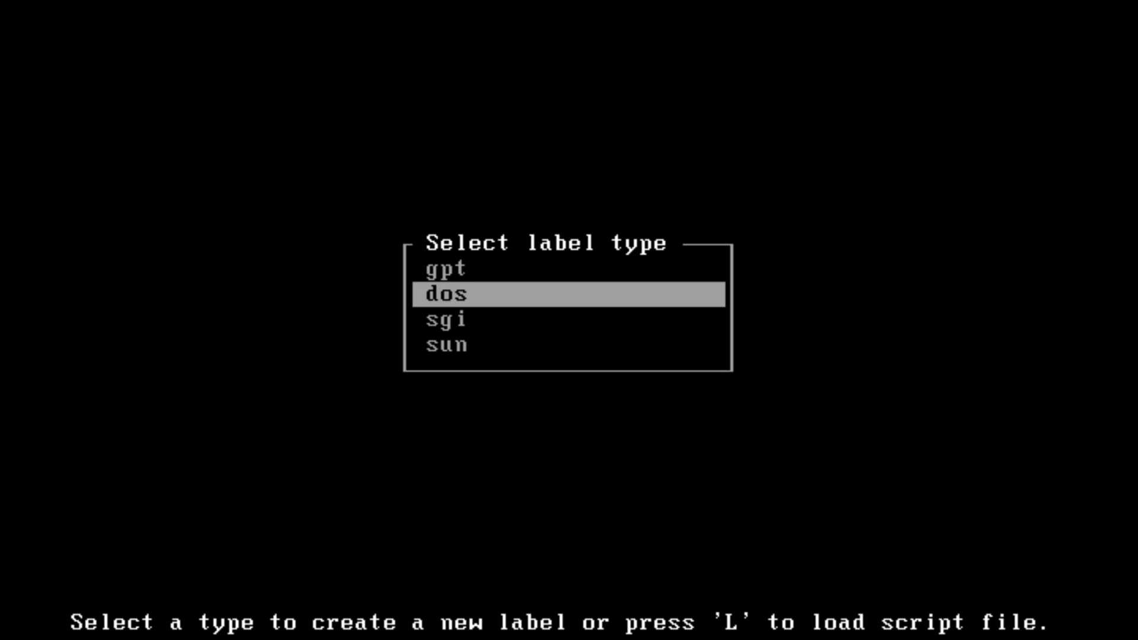
{"action": "key", "text": "Return"}
{"action": "key", "text": "Right"}
{"action": "key", "text": "Right"}
{"action": "key", "text": "Right"}
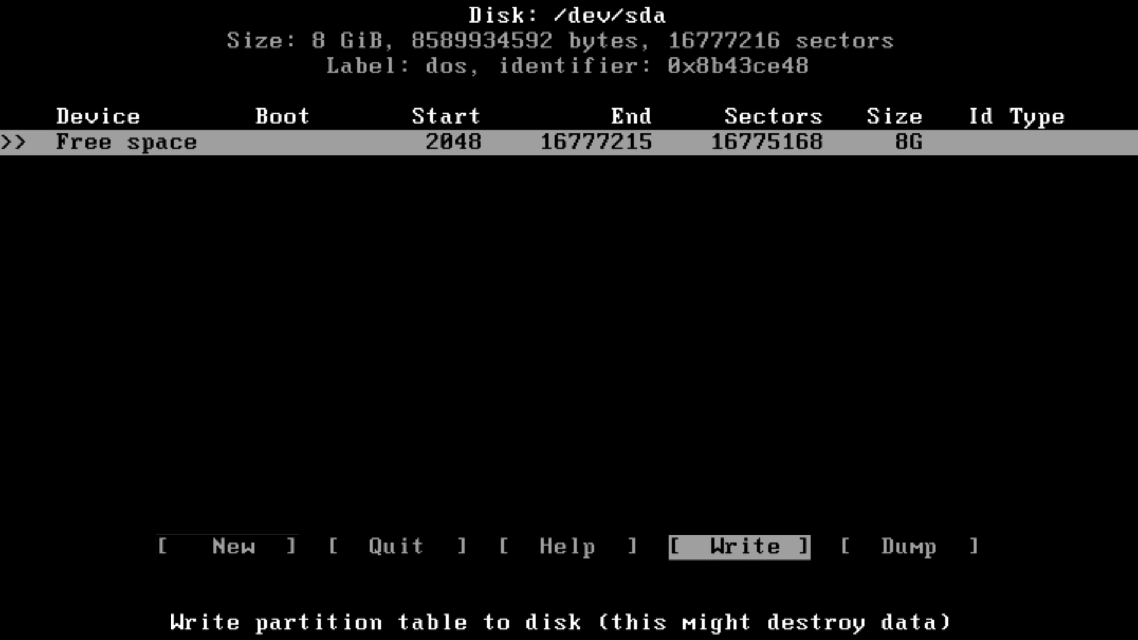
{"action": "key", "text": "Left"}
{"action": "key", "text": "Left"}
{"action": "key", "text": "Left"}
{"action": "key", "text": "Return"}
{"action": "key", "text": "Return"}
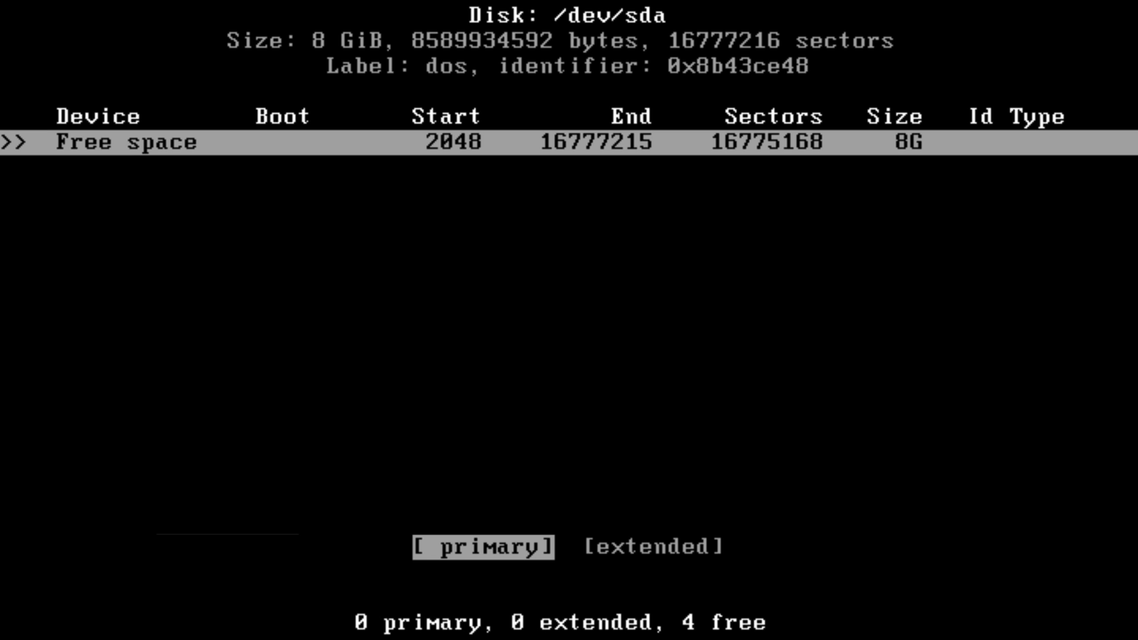
Make sda1 primary, write the table to disk confirming 'yes', and quit cfdisk.
{"action": "key", "text": "Return"}
{"action": "key", "text": "Right"}
{"action": "key", "text": "Right"}
{"action": "key", "text": "Right"}
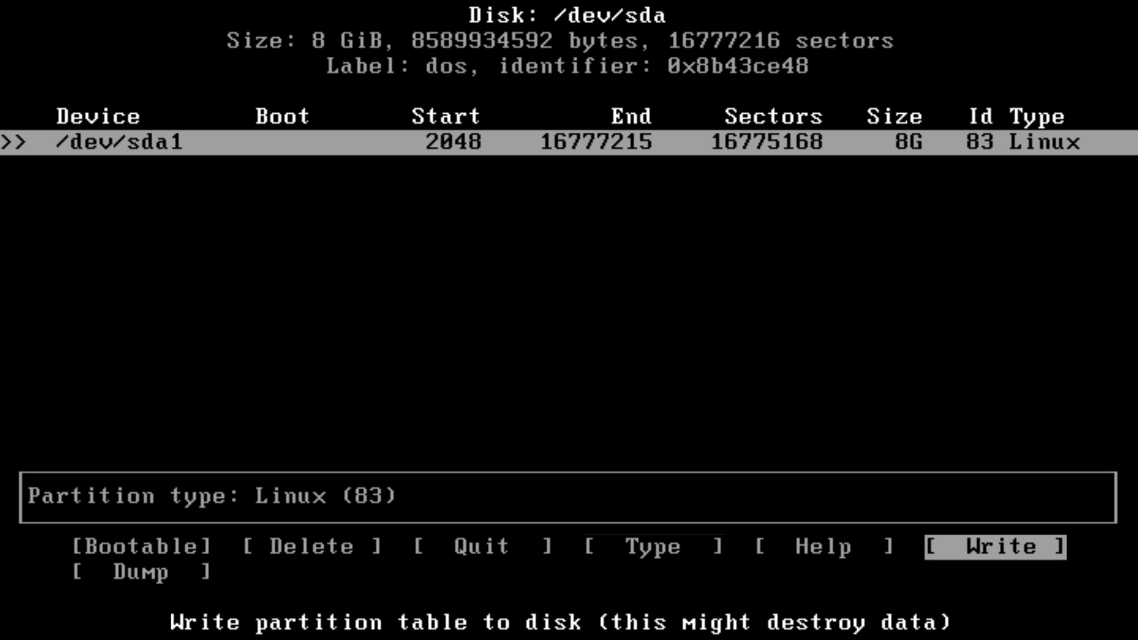
{"action": "key", "text": "Return"}
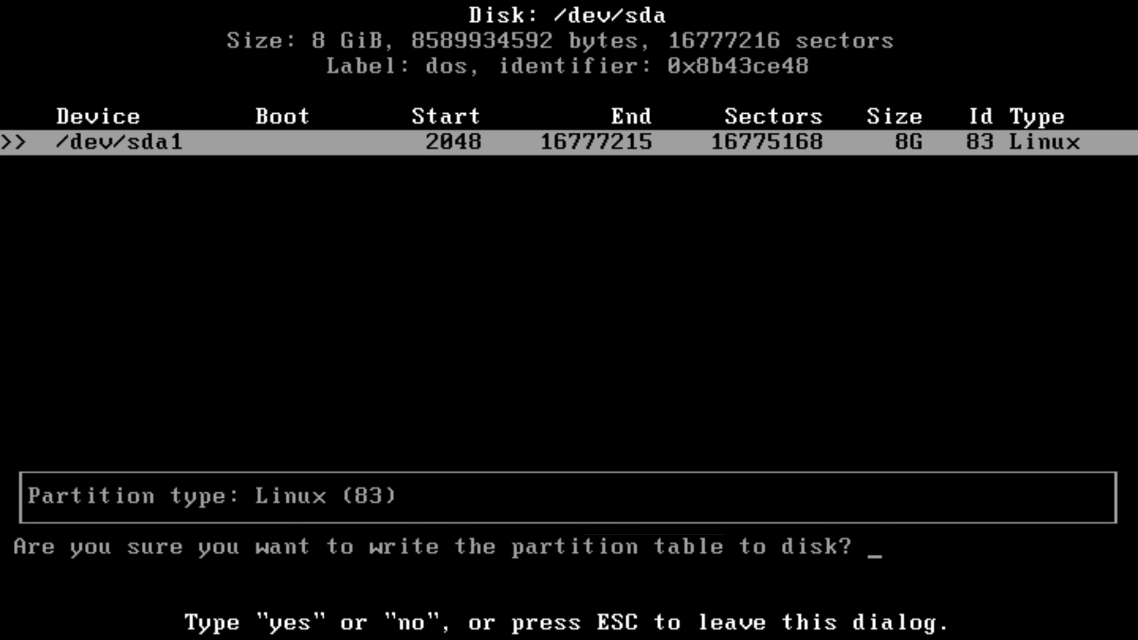
{"action": "type", "text": "yes"}
{"action": "key", "text": "Return"}
{"action": "key", "text": "Left"}
{"action": "key", "text": "Left"}
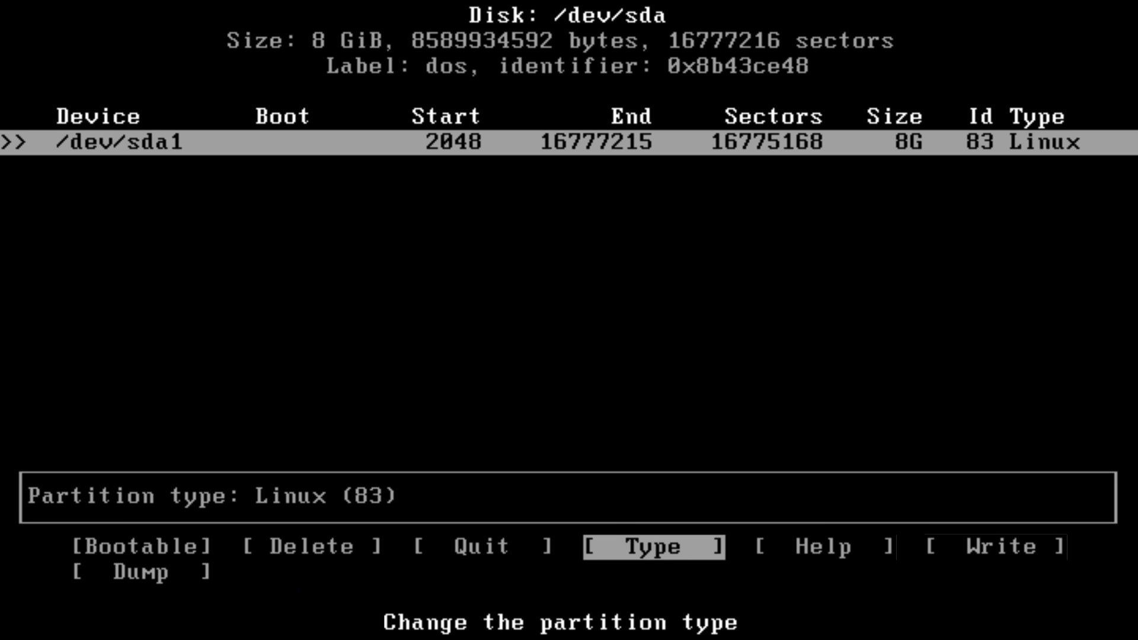
{"action": "key", "text": "Left"}
{"action": "key", "text": "Return"}
{"action": "key", "text": "Down"}
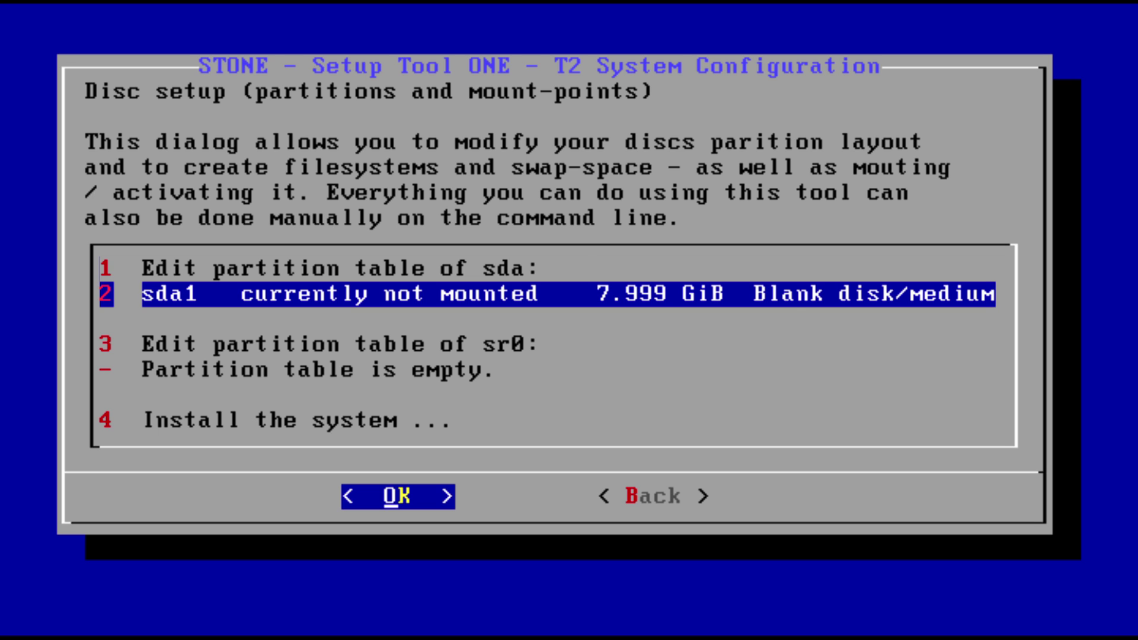
Create an ext4 filesystem on sda1 and accept / as its mount point.
{"action": "key", "text": "Return"}
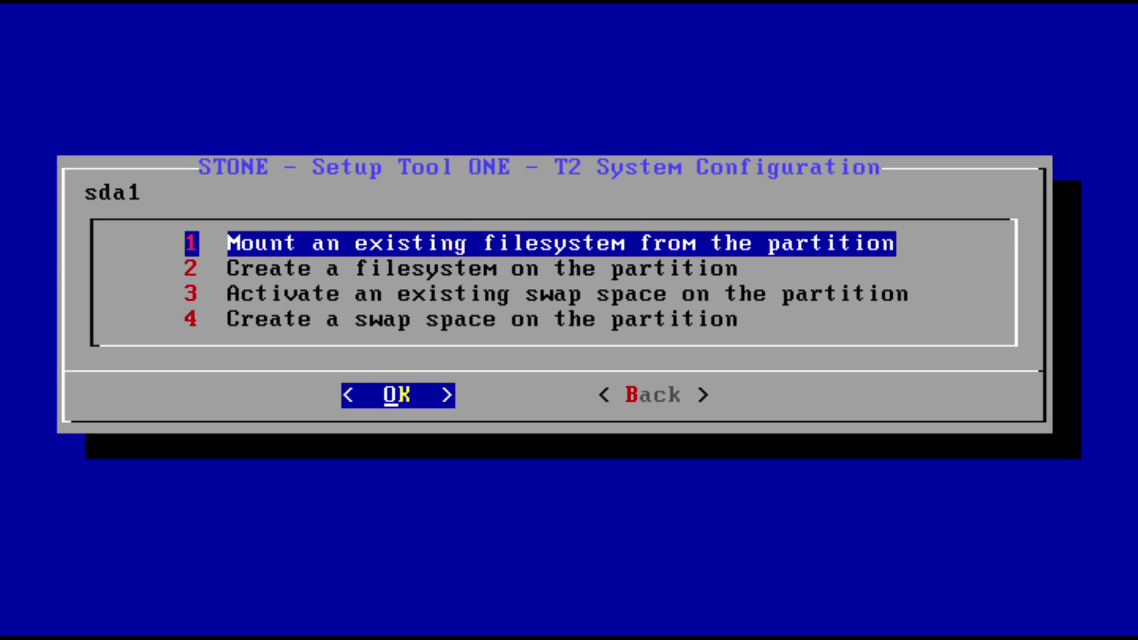
{"action": "key", "text": "Down"}
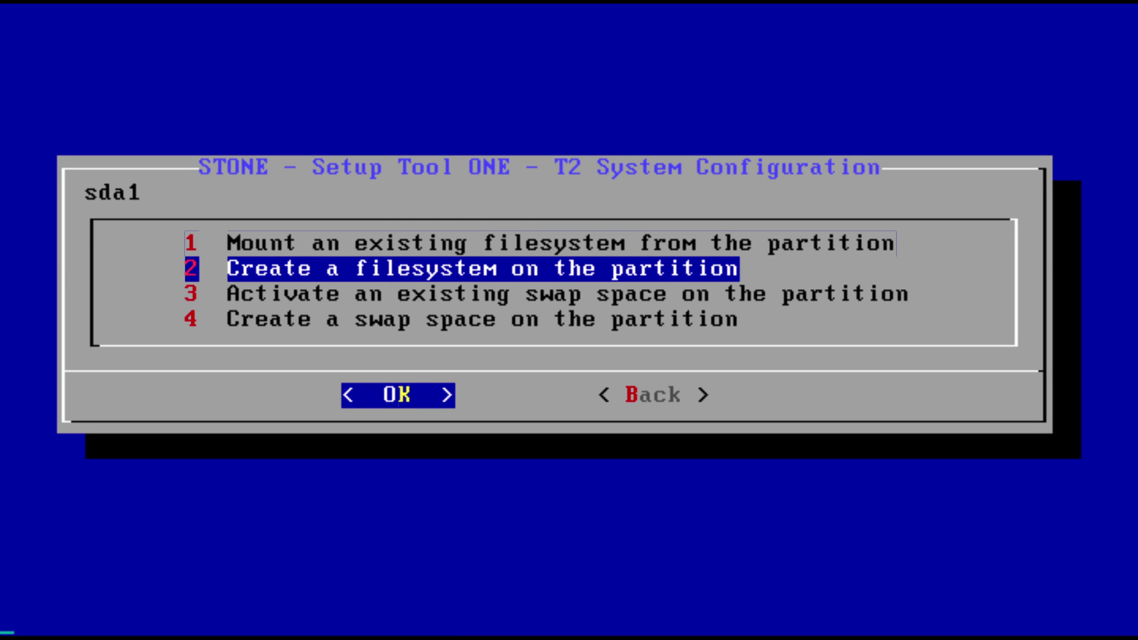
{"action": "key", "text": "Return"}
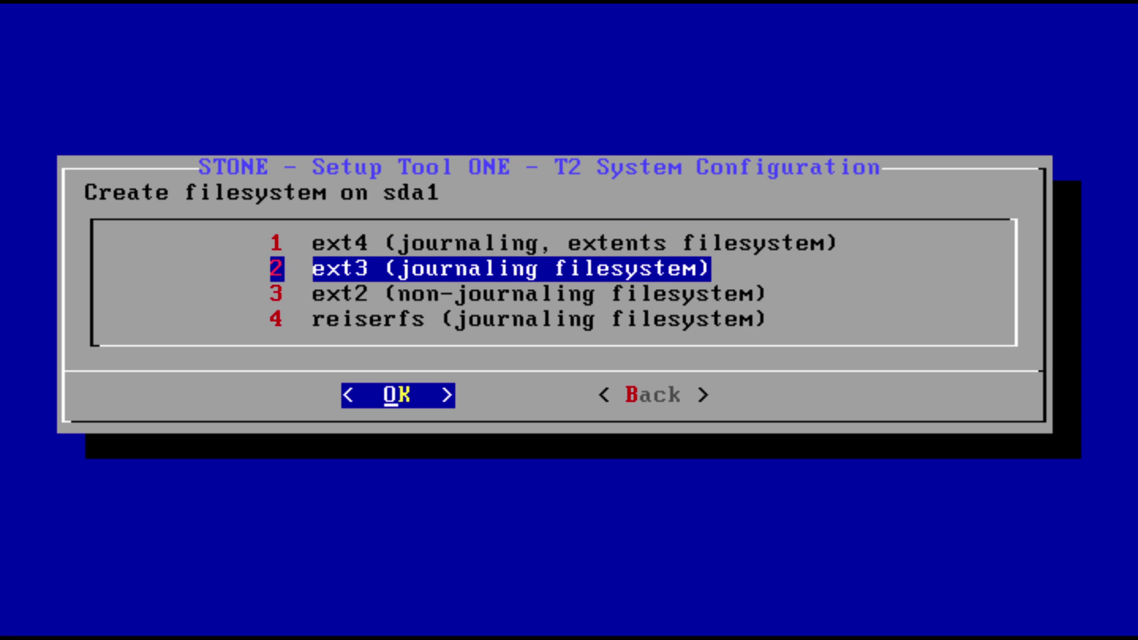
{"action": "key", "text": "Up"}
{"action": "key", "text": "Return"}
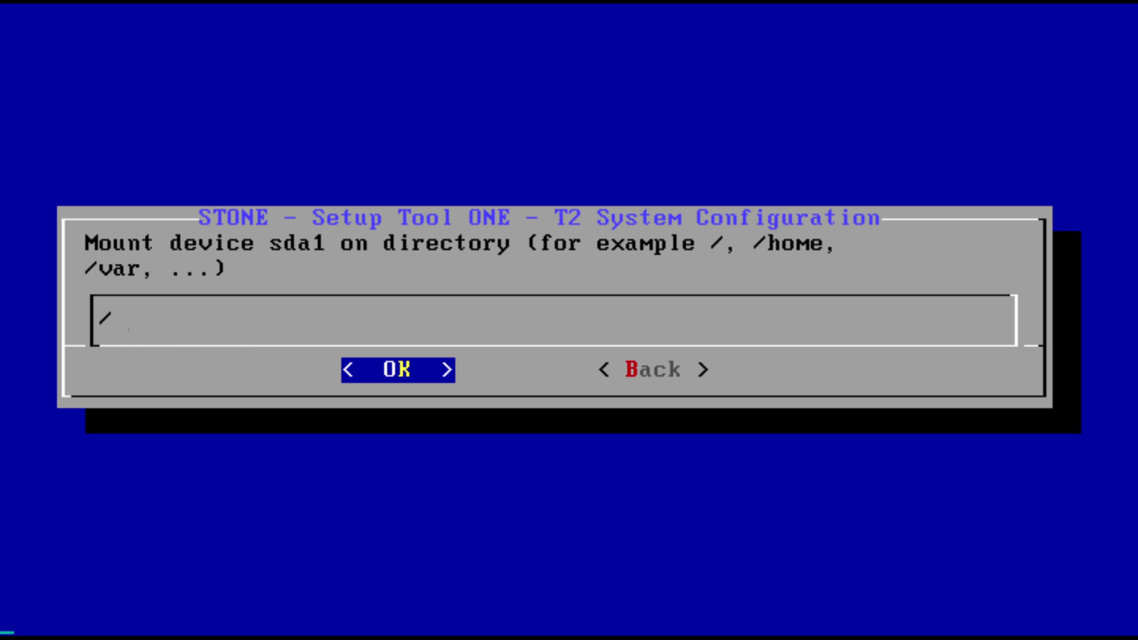
{"action": "key", "text": "Return"}
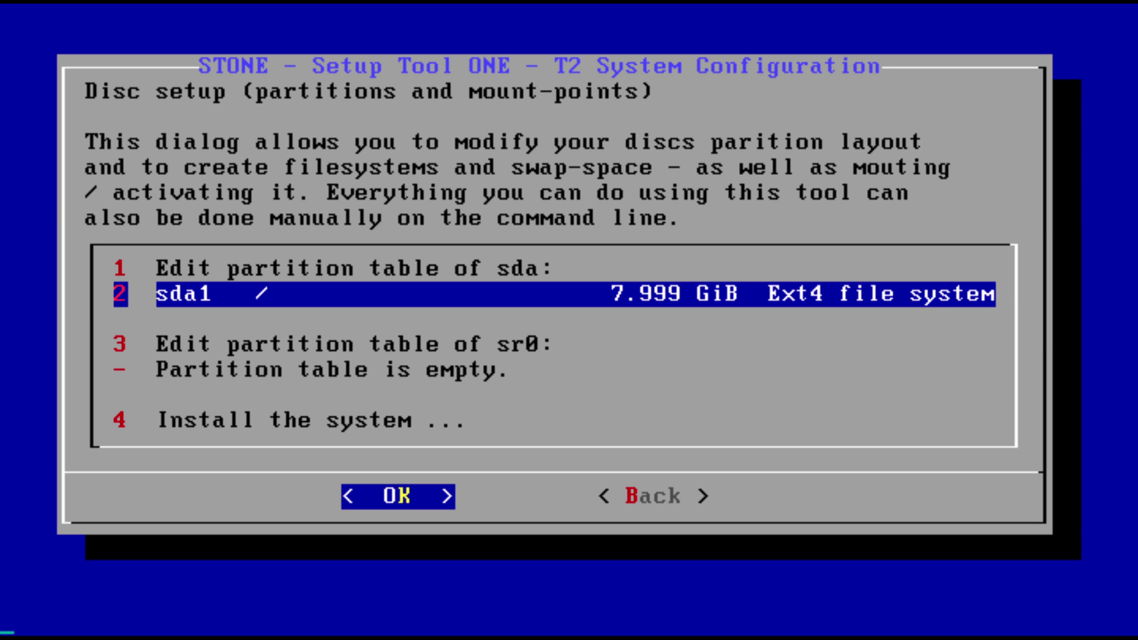
{"action": "key", "text": "Down"}
{"action": "key", "text": "Down"}
{"action": "key", "text": "Down"}
{"action": "key", "text": "Down"}
{"action": "key", "text": "Down"}
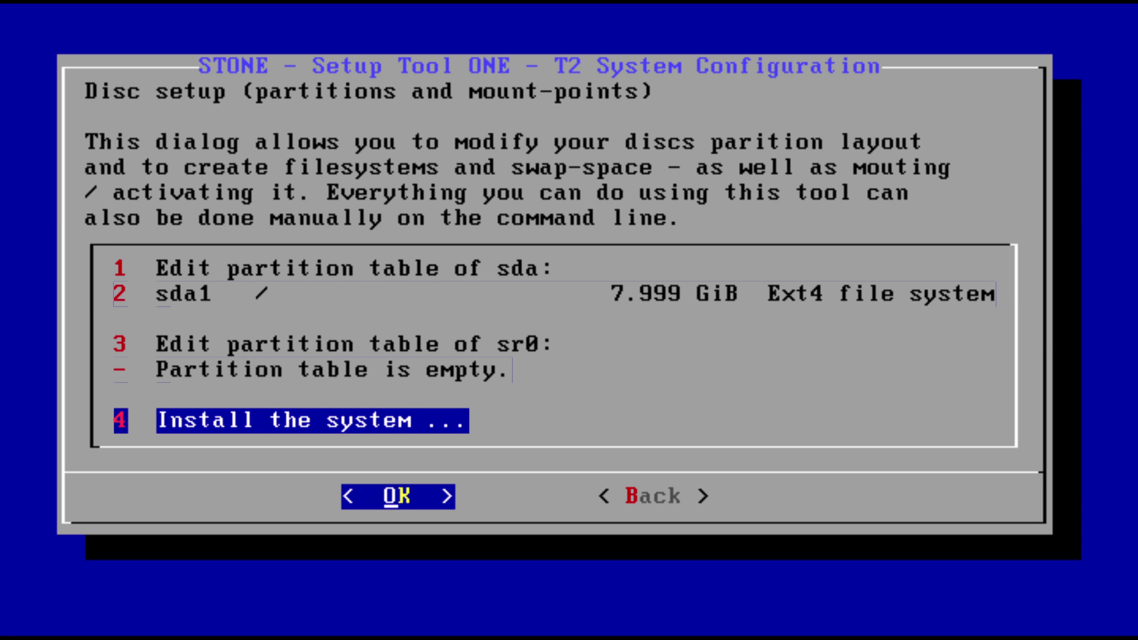
Install all packages with gasgui's Full install using the 9.0-svn-generic-x86-pentium-linux configuration.
{"action": "key", "text": "Return"}
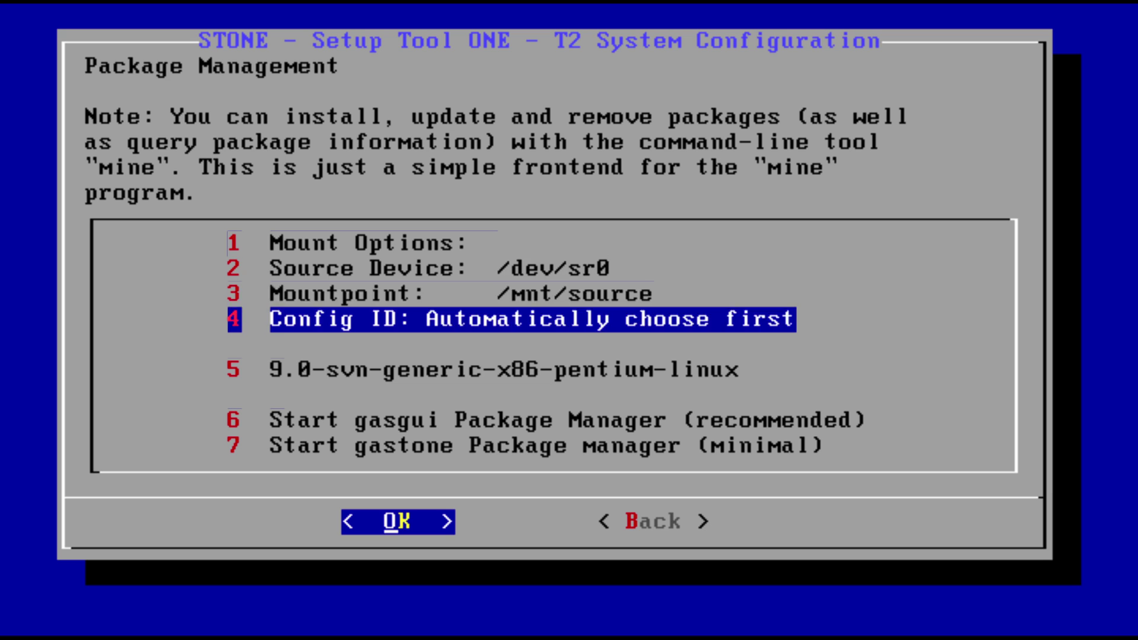
{"action": "key", "text": "Up"}
{"action": "key", "text": "Up"}
{"action": "key", "text": "Down"}
{"action": "key", "text": "Down"}
{"action": "key", "text": "Up"}
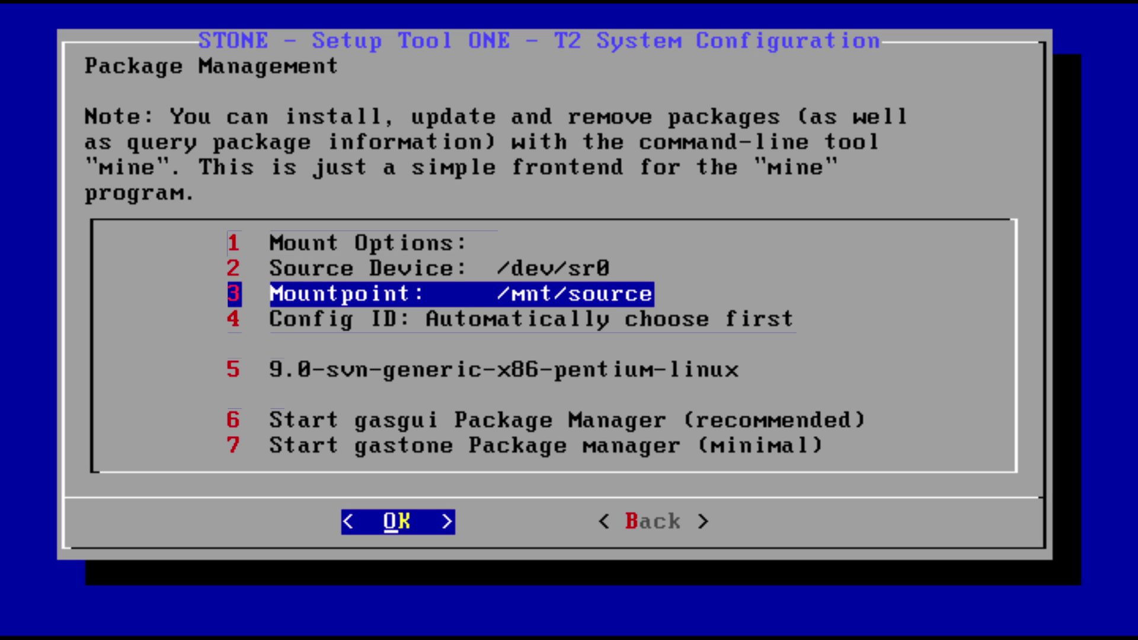
{"action": "key", "text": "Down"}
{"action": "key", "text": "Down"}
{"action": "key", "text": "Down"}
{"action": "key", "text": "Down"}
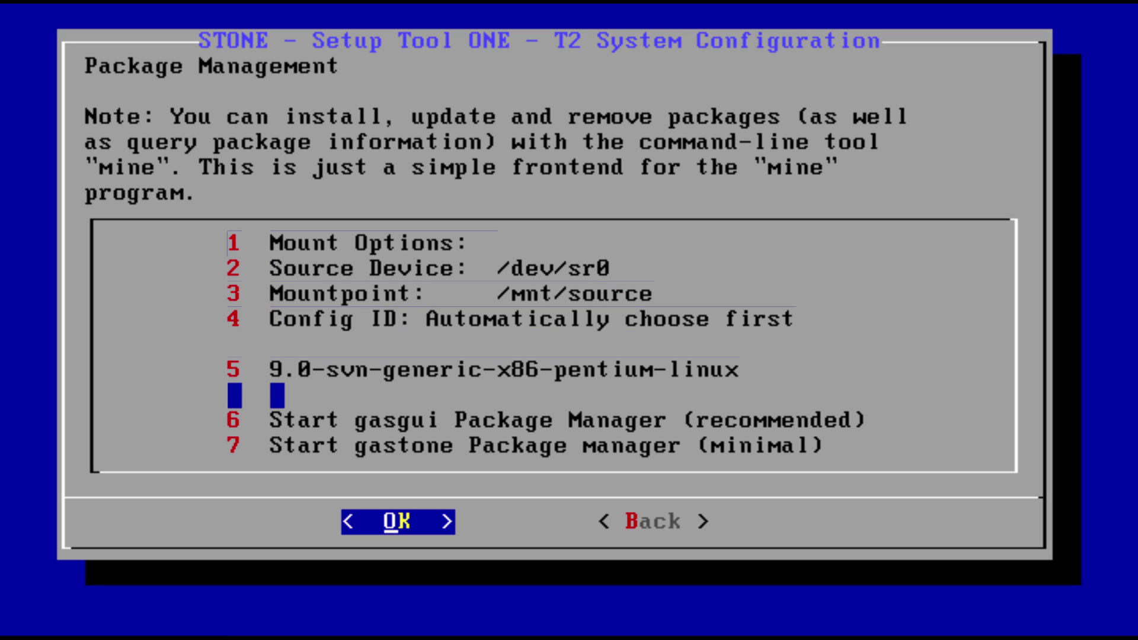
{"action": "key", "text": "Return"}
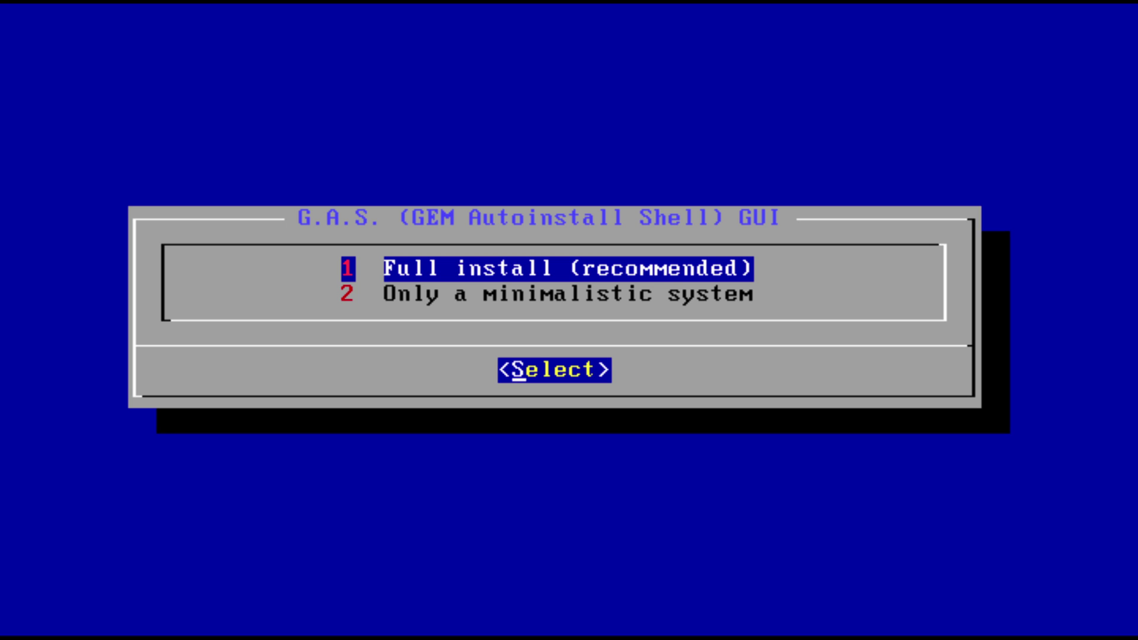
{"action": "key", "text": "Return"}
{"action": "key", "text": "Return"}
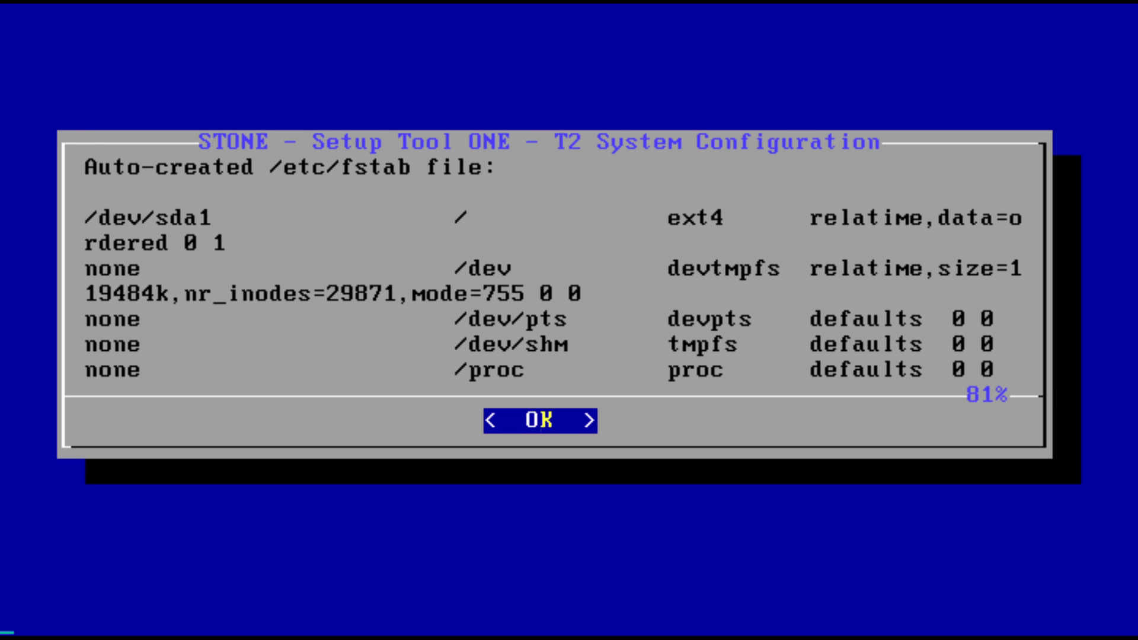
Accept the auto-created fstab and keymap, then enter a root password.
{"action": "key", "text": "Return"}
{"action": "key", "text": "Return"}
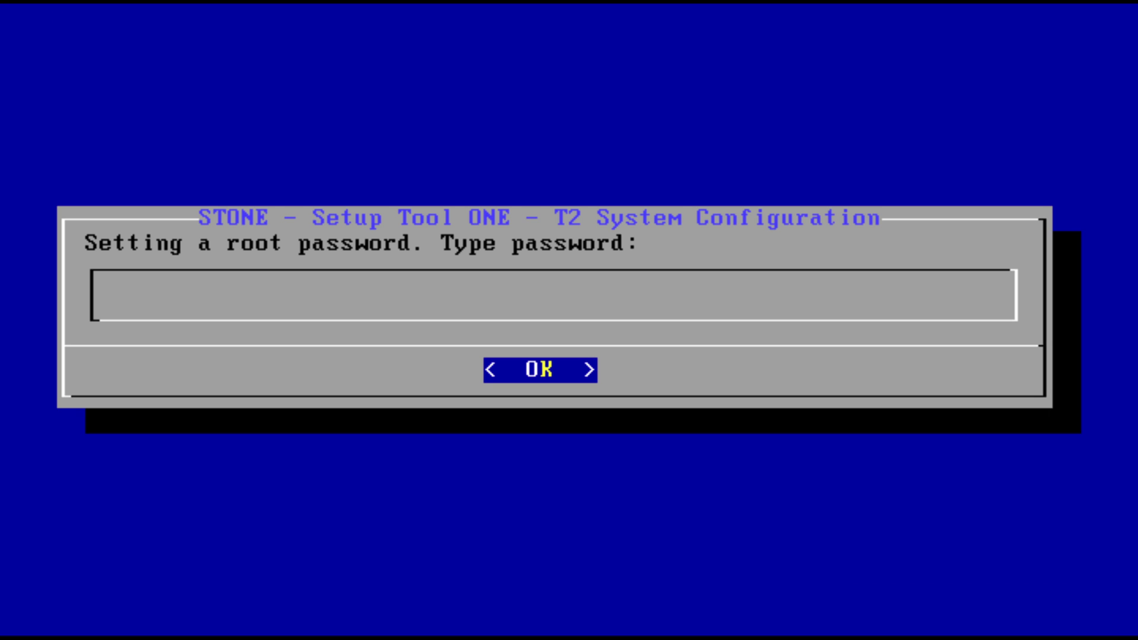
{"action": "key", "text": "Return"}
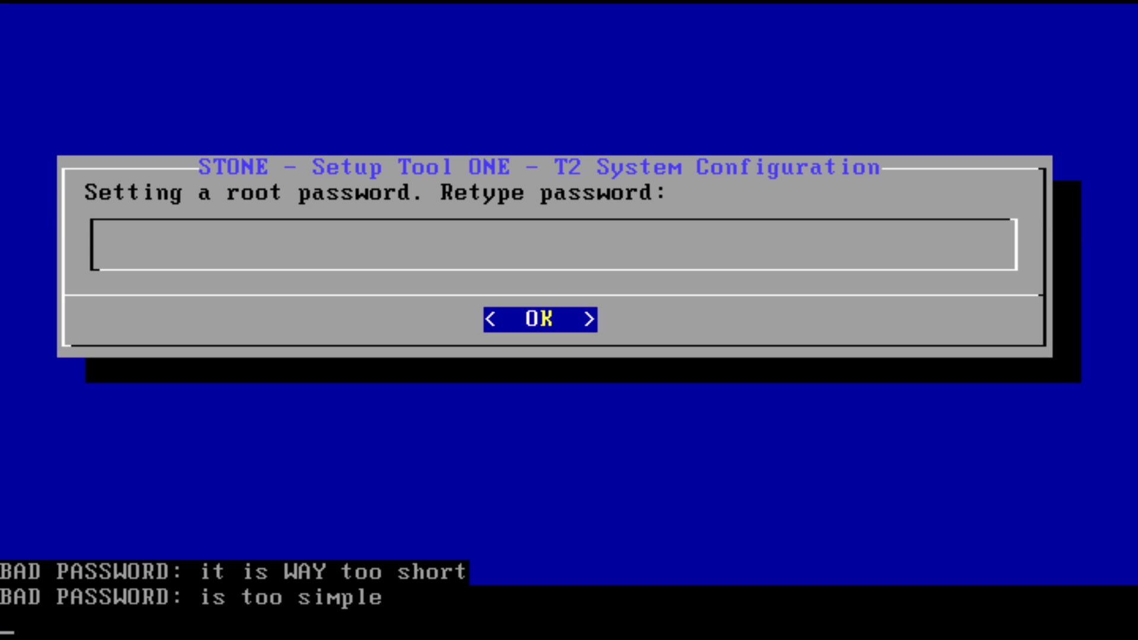
Keep the current date and time, select no locale, and let GRUB install on hd0.
{"action": "key", "text": "Return"}
{"action": "key", "text": "Return"}
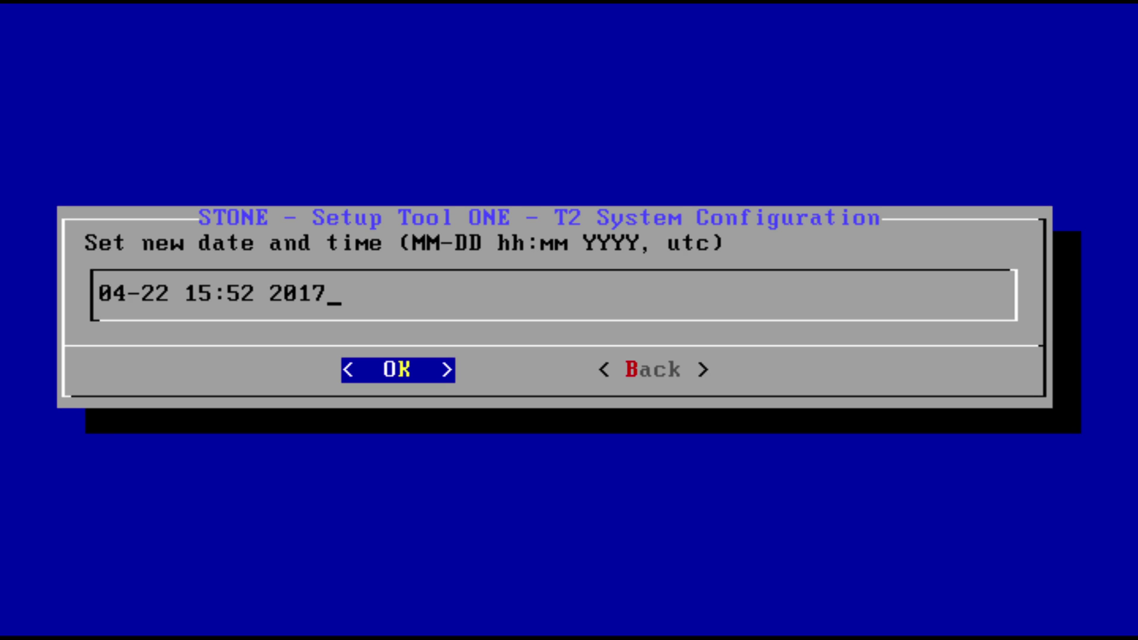
{"action": "key", "text": "Return"}
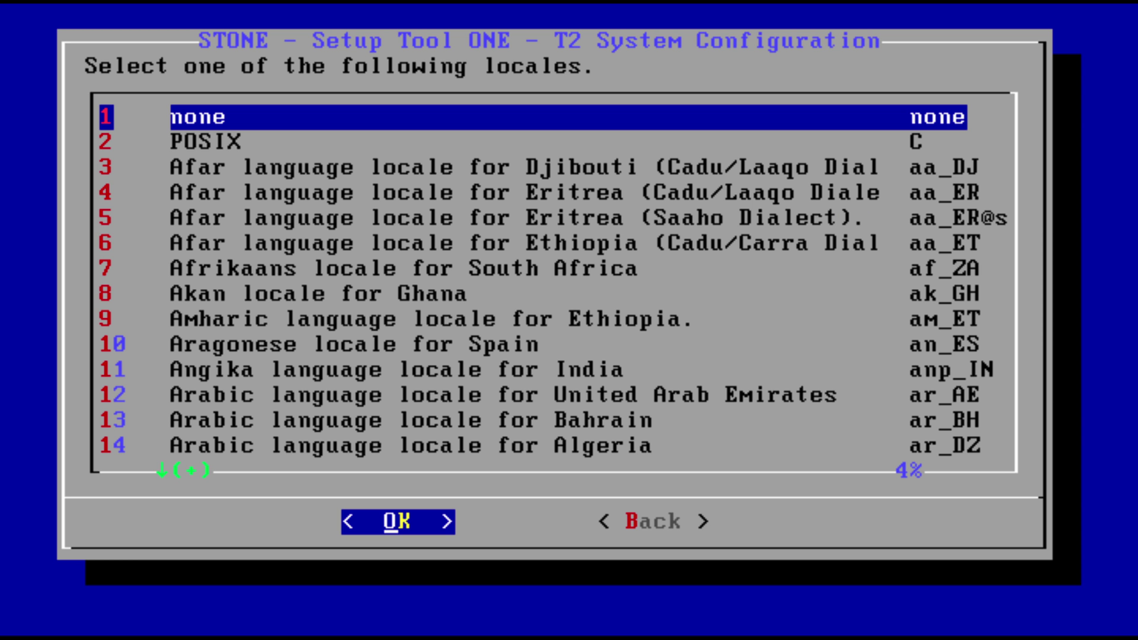
{"action": "key", "text": "Return"}
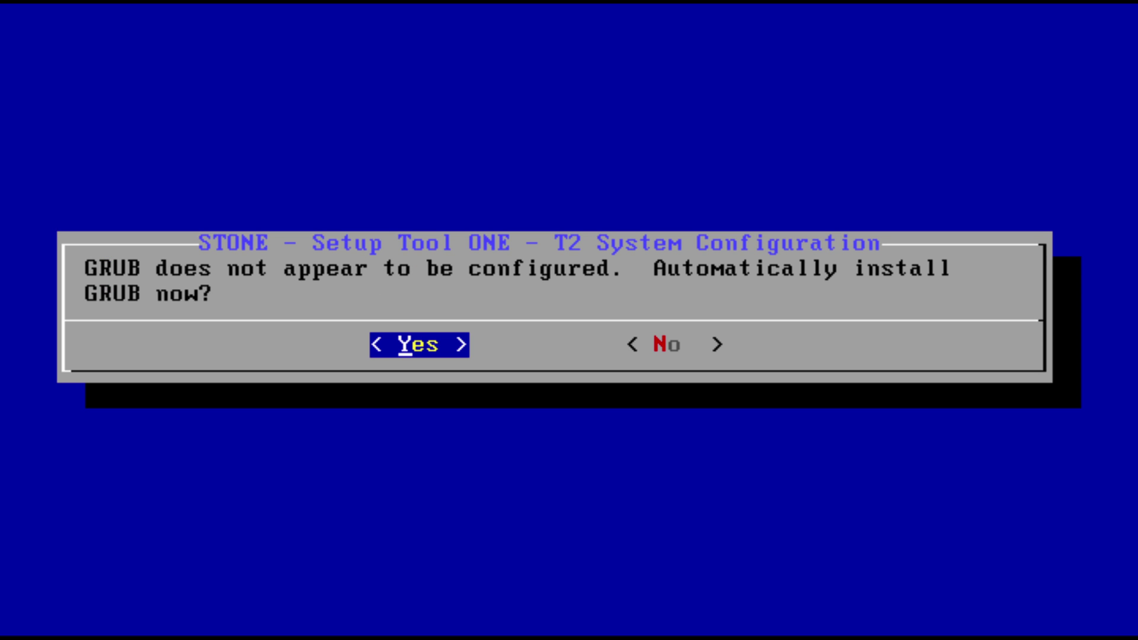
{"action": "key", "text": "Return"}
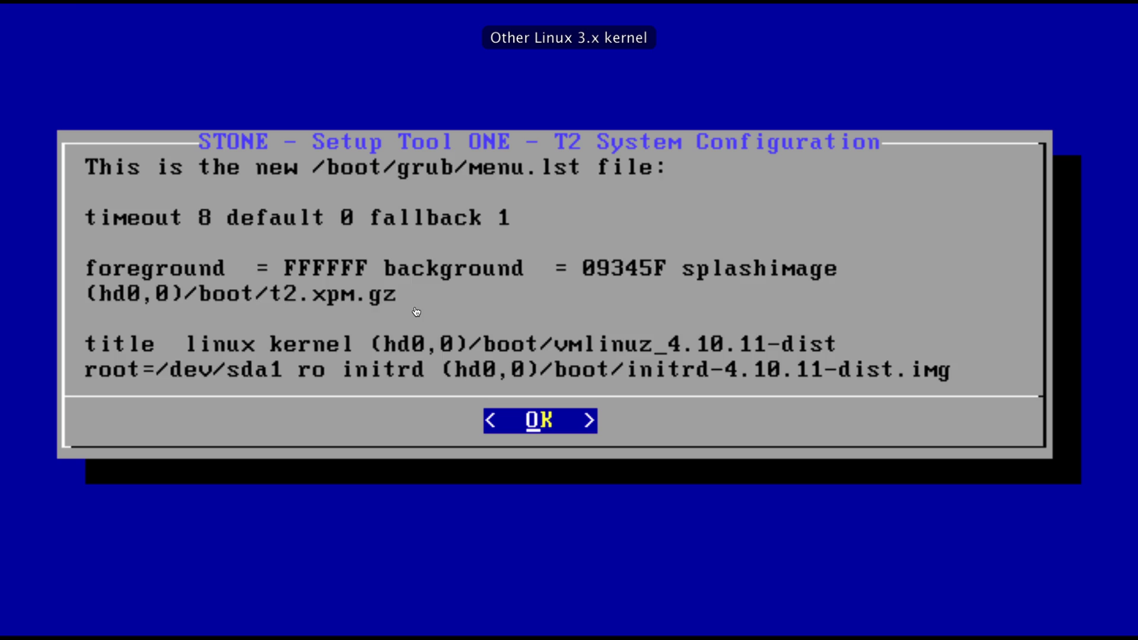
{"action": "key", "text": "Return"}
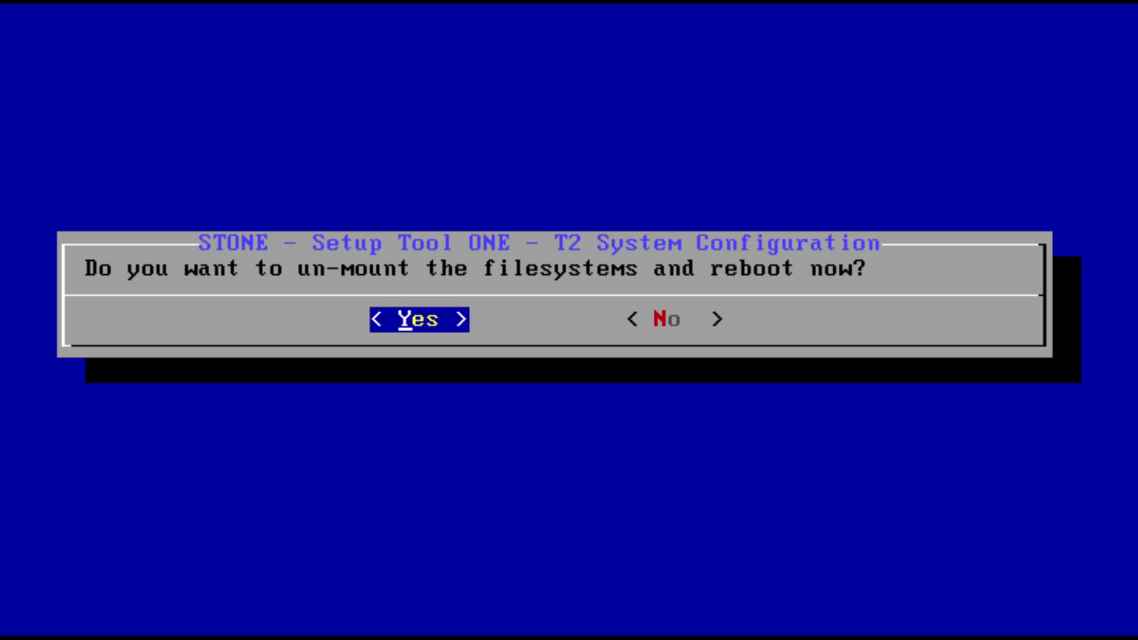
Unmount the filesystems and reboot to the localhost login prompt.
{"action": "key", "text": "Return"}
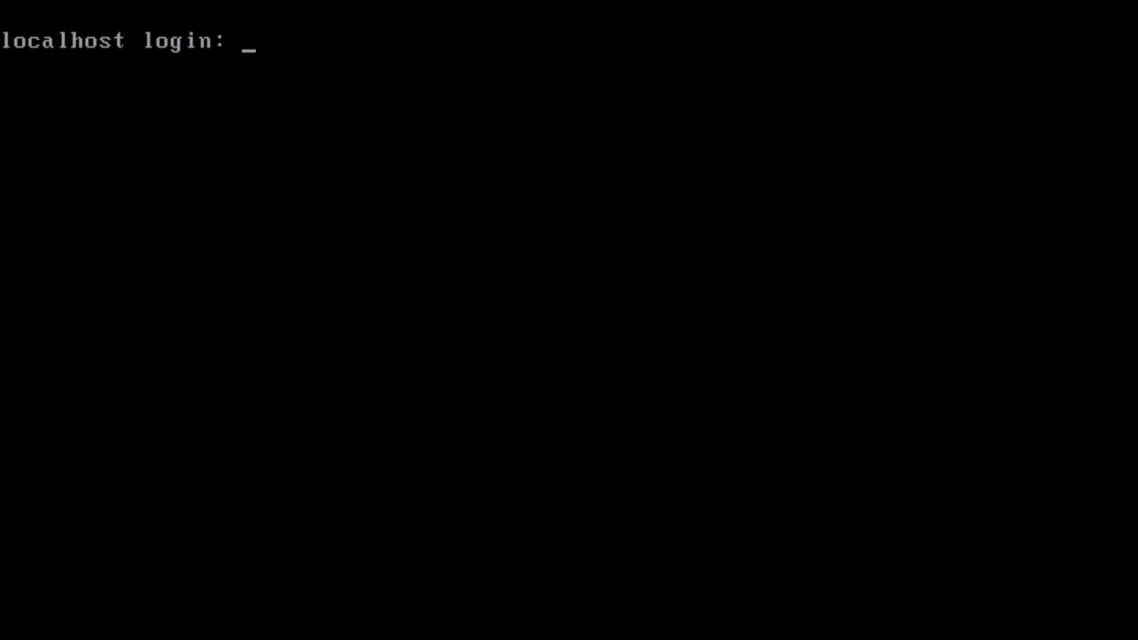
Log in to the console as root.
{"action": "type", "text": "root"}
{"action": "key", "text": "Return"}
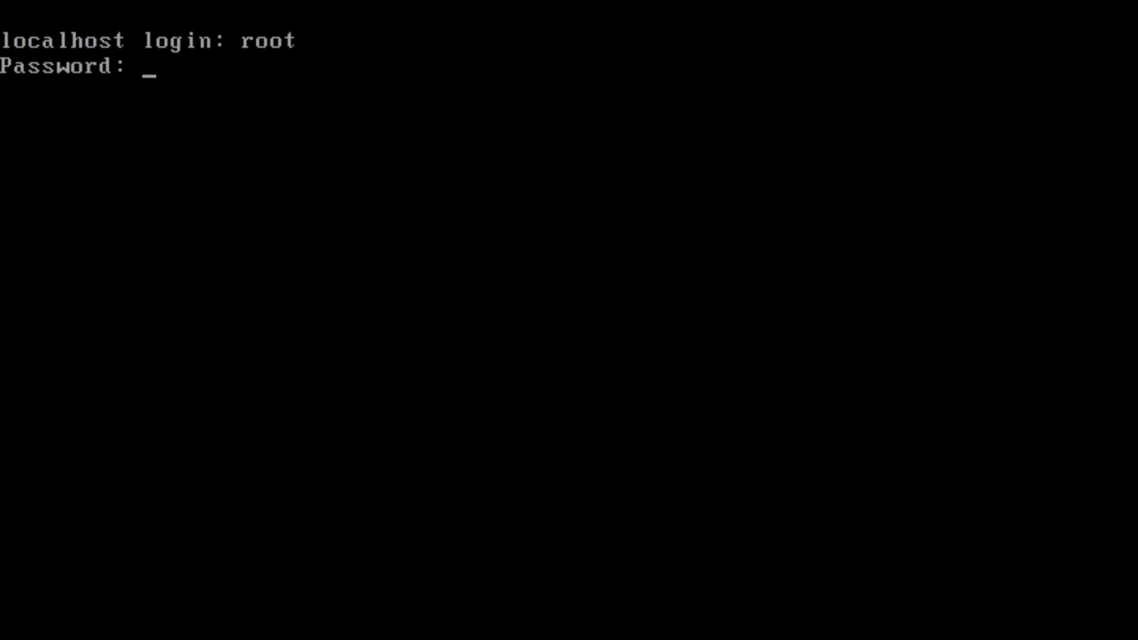
{"action": "key", "text": "Return"}
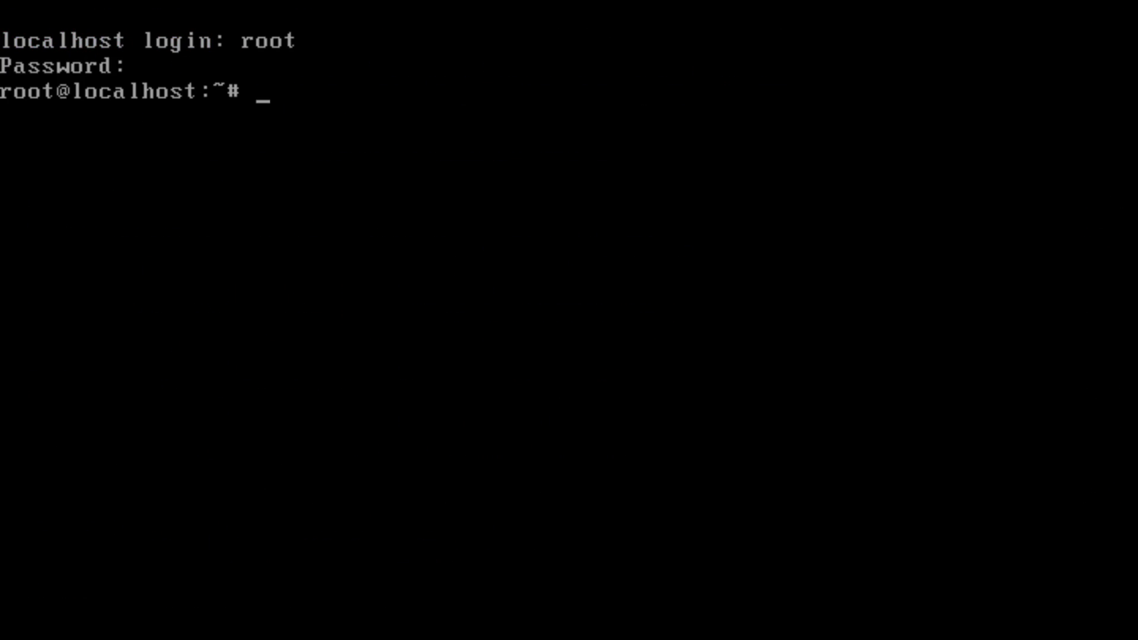
Configure eth0 for DHCP in stone's Network Configuration, exit, and run 'init 3'.
{"action": "type", "text": "stone"}
{"action": "key", "text": "Return"}
{"action": "key", "text": "Tab"}
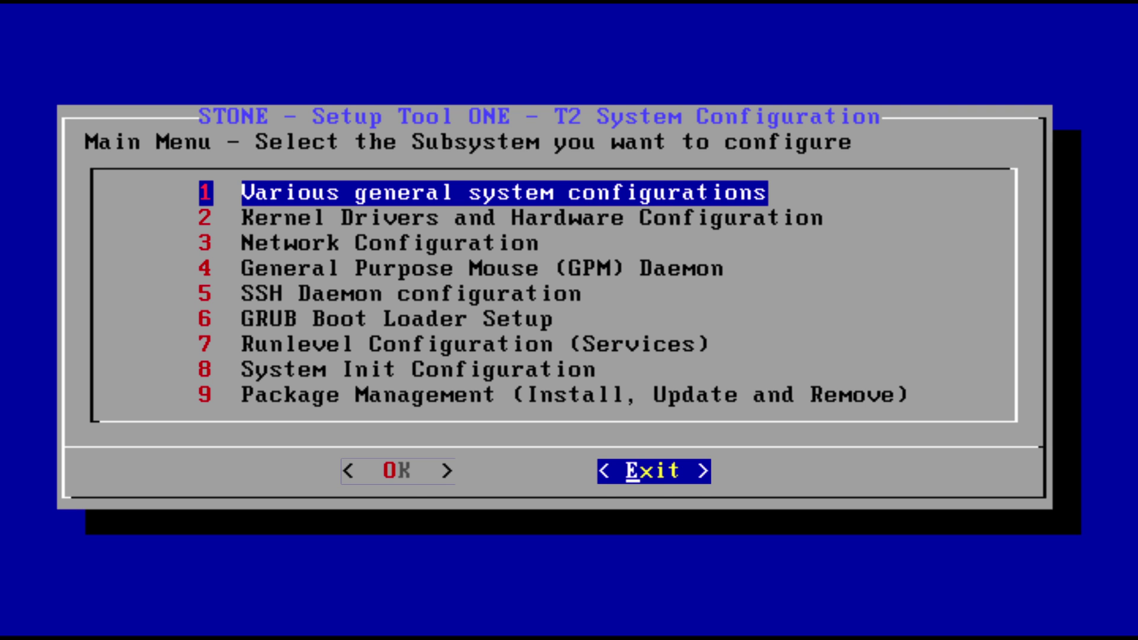
{"action": "key", "text": "Tab"}
{"action": "key", "text": "3"}
{"action": "key", "text": "Return"}
{"action": "key", "text": "Return"}
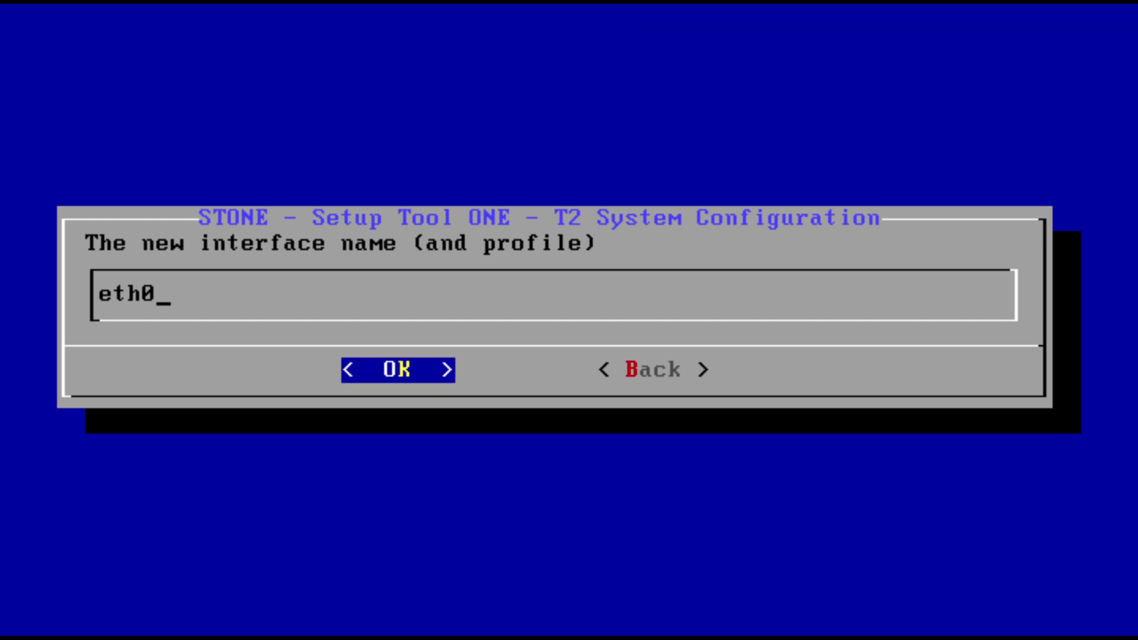
{"action": "key", "text": "Return"}
{"action": "key", "text": "Return"}
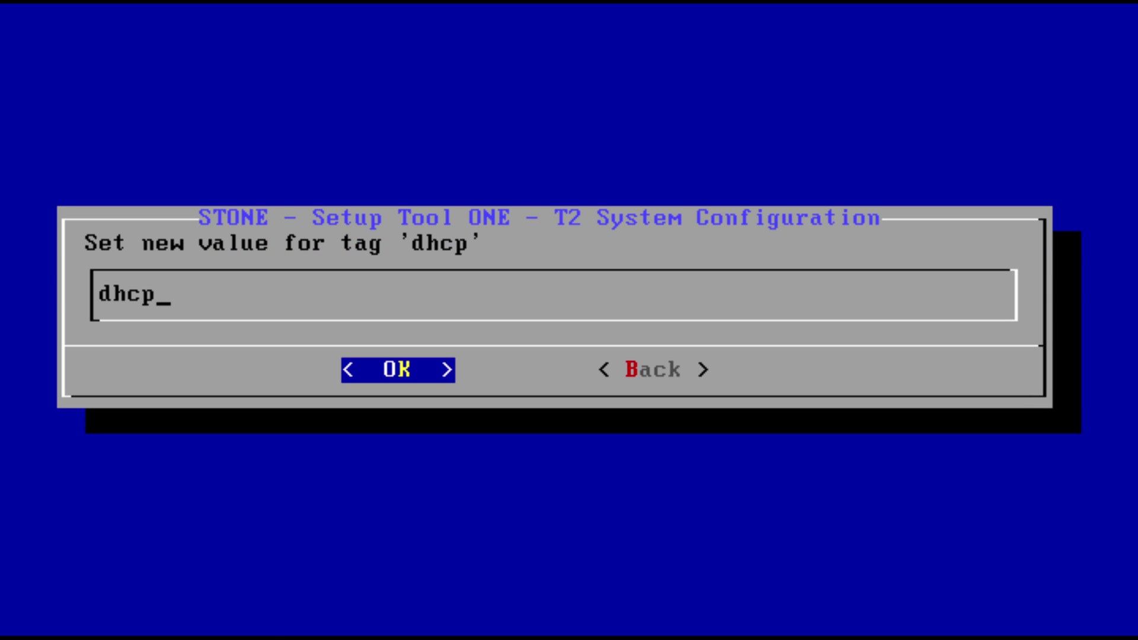
{"action": "key", "text": "Return"}
{"action": "key", "text": "Tab"}
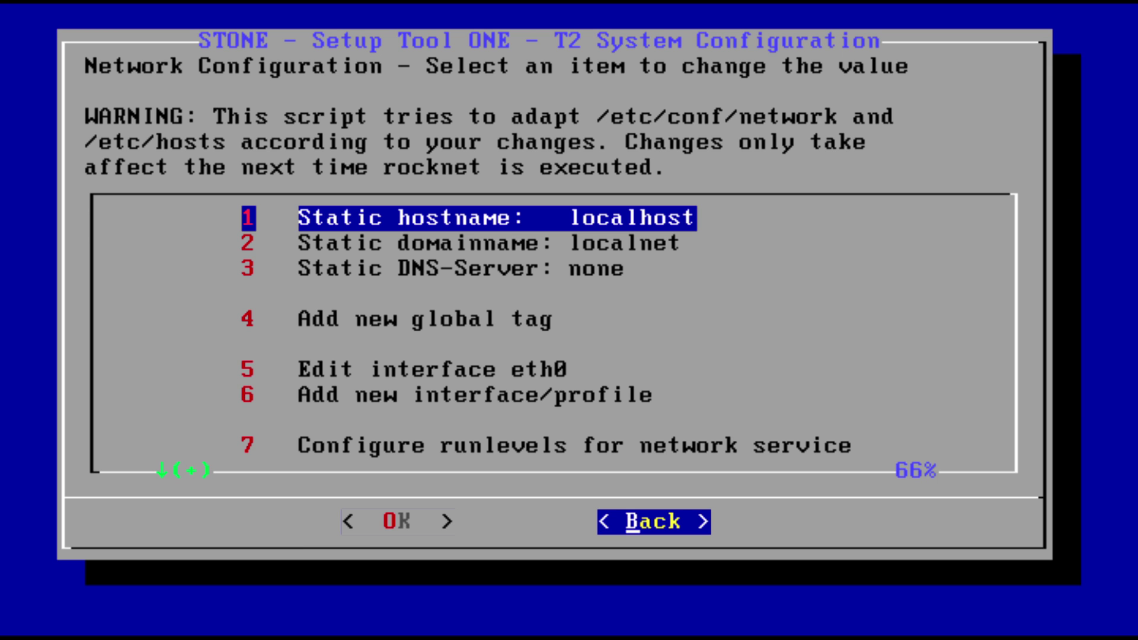
{"action": "key", "text": "Return"}
{"action": "key", "text": "Tab"}
{"action": "key", "text": "Return"}
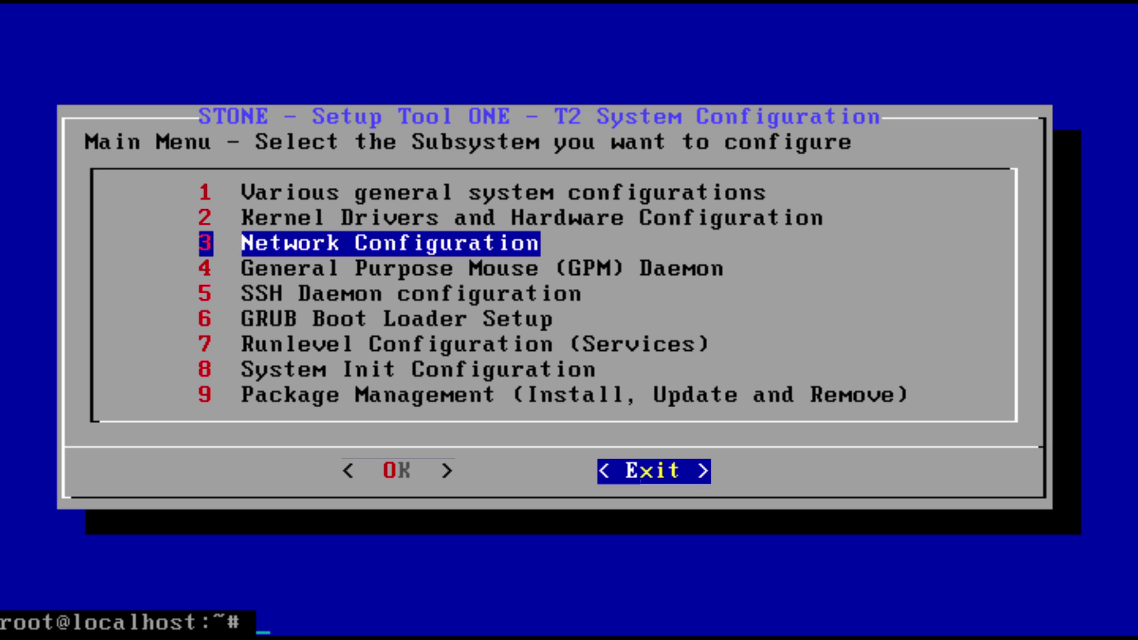
{"action": "type", "text": "init 3"}
{"action": "key", "text": "Return"}
Ping t2-project.org to confirm the network works, then stop the ping.
{"action": "type", "text": "p"}
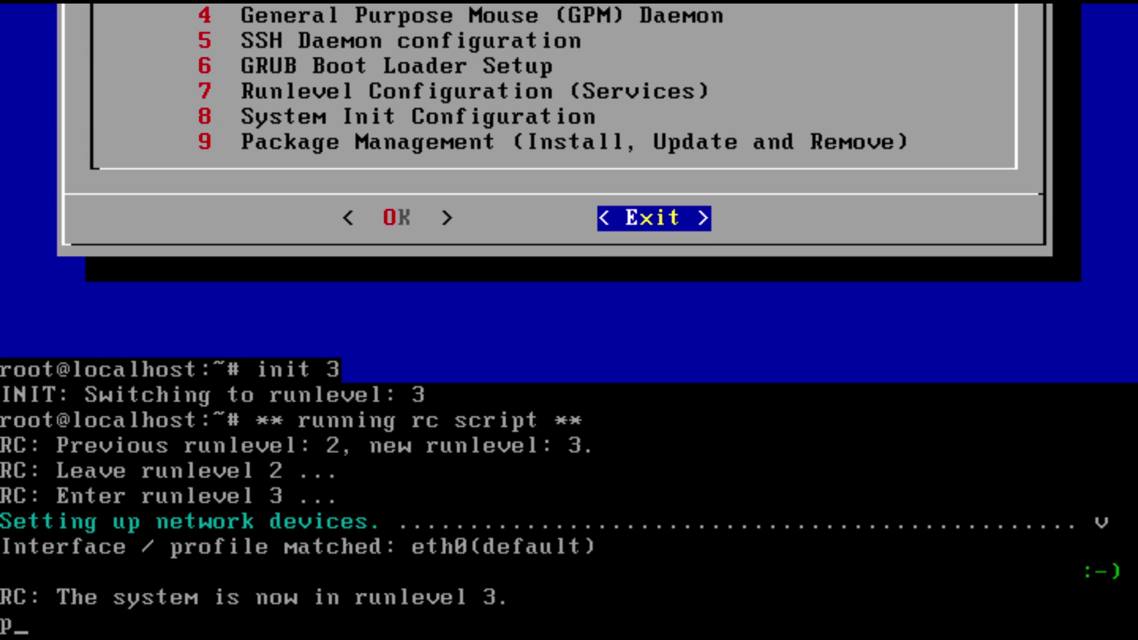
{"action": "type", "text": "ing t2-project.org"}
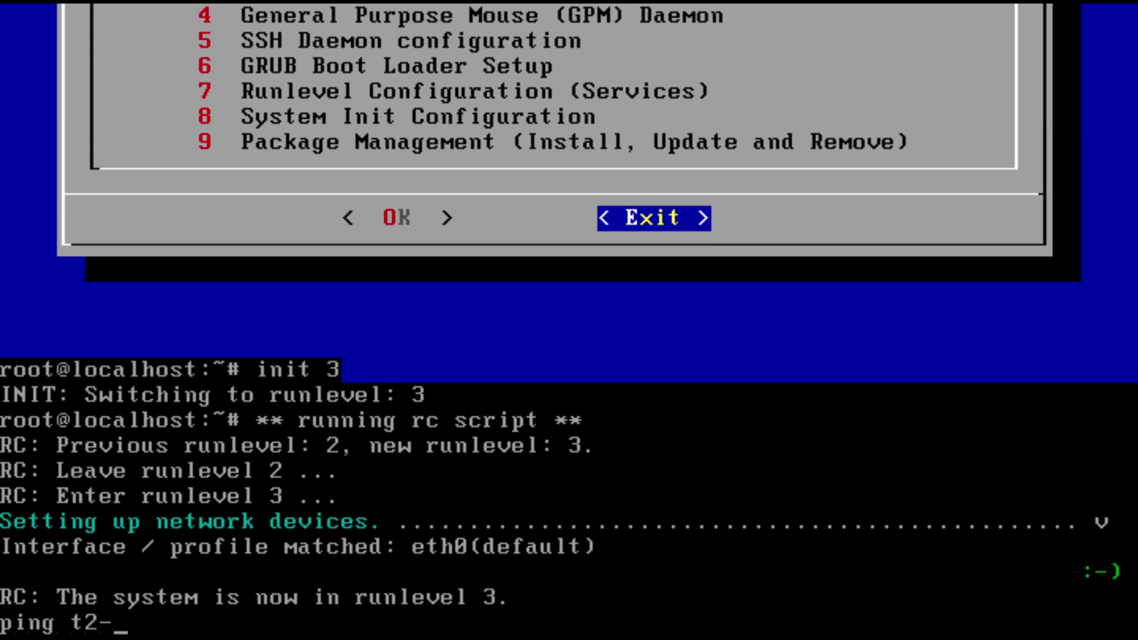
{"action": "key", "text": "Return"}
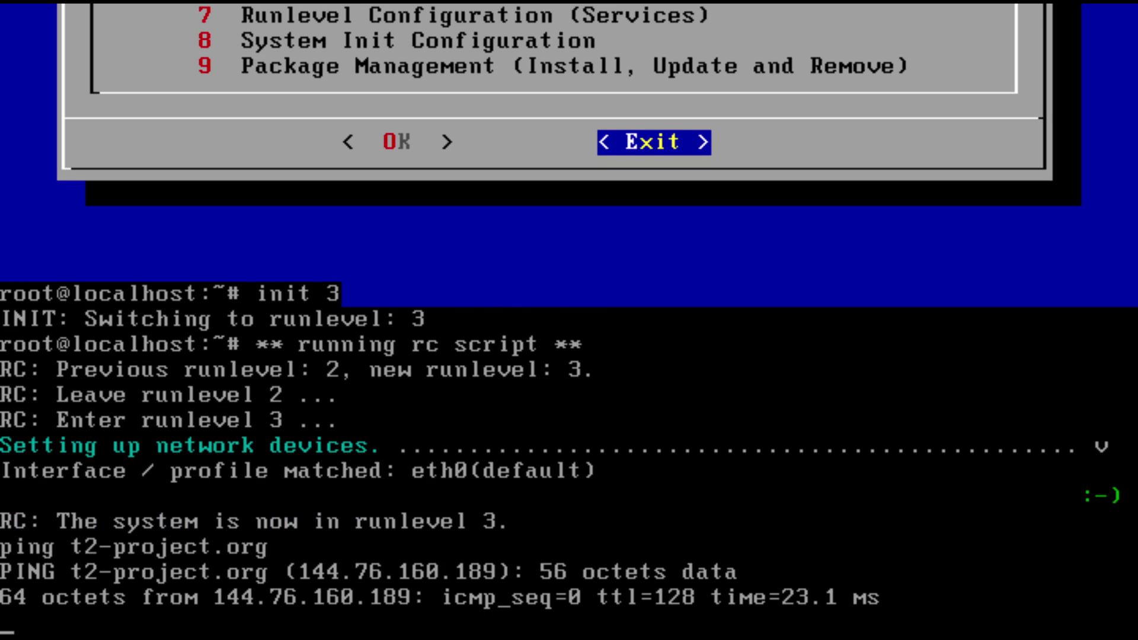
{"action": "key", "text": "ctrl+c"}
Change into /usr/src after /usr/src/t2 turns out not to exist.
{"action": "type", "text": "cd /usr/src/t2"}
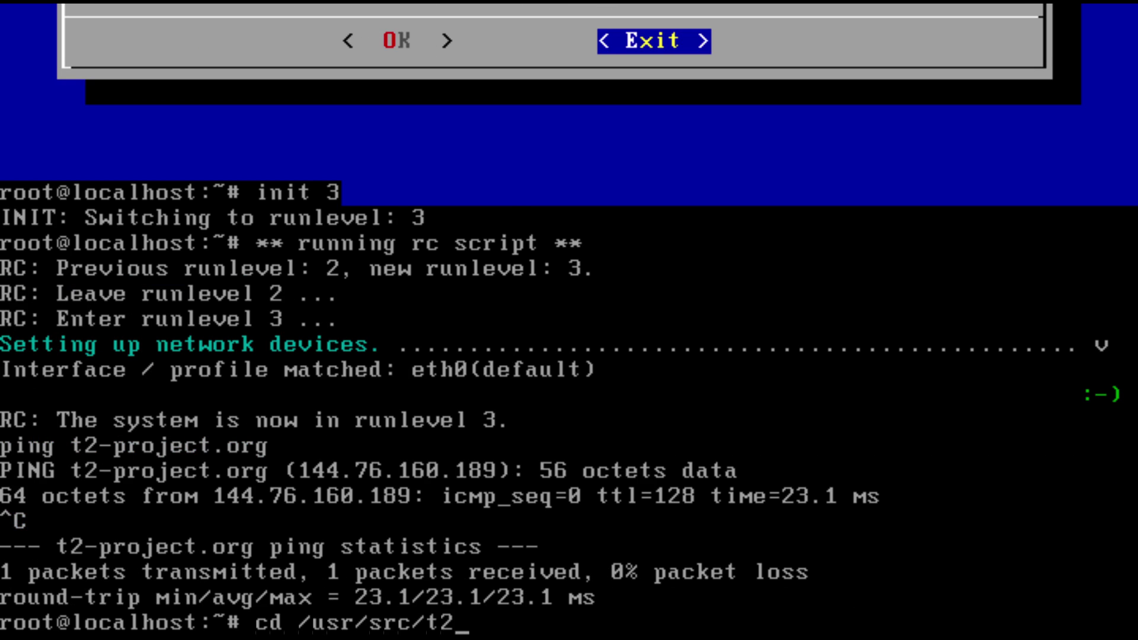
{"action": "key", "text": "Return"}
{"action": "type", "text": "cd /usr/src/"}
{"action": "key", "text": "Return"}
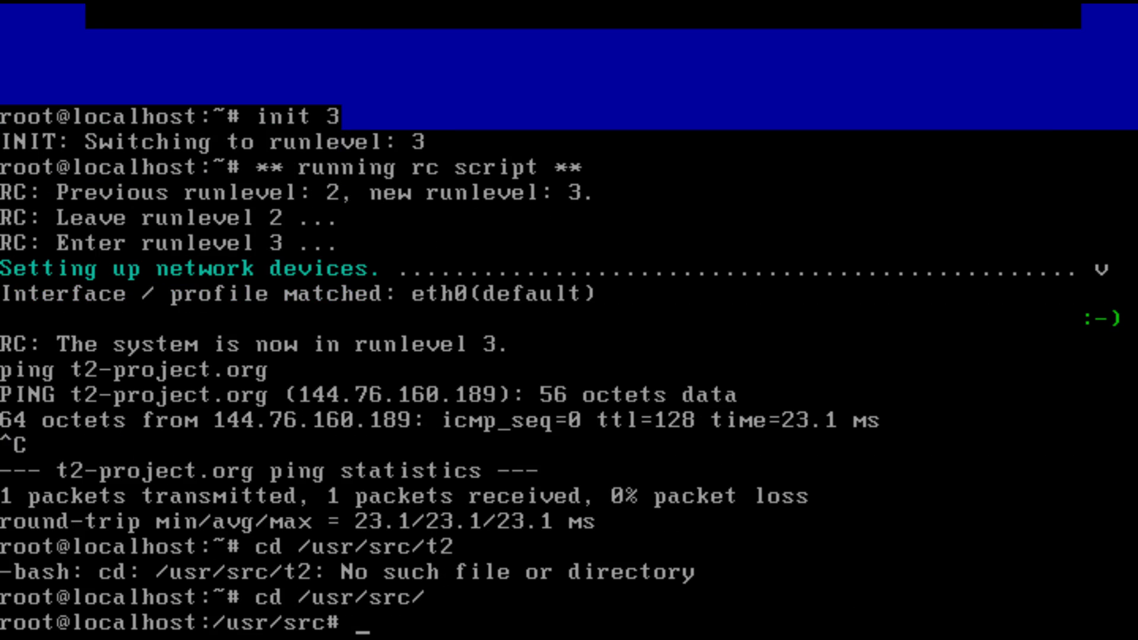
{"action": "type", "text": "svn https"}
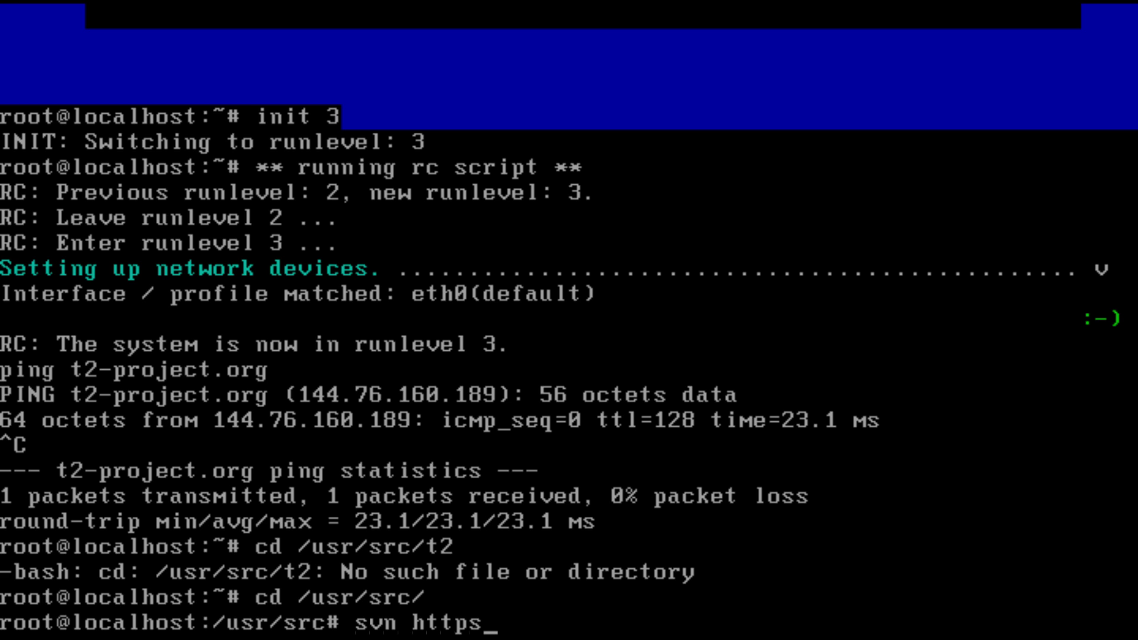
{"action": "type", "text": "://svn.exact"}
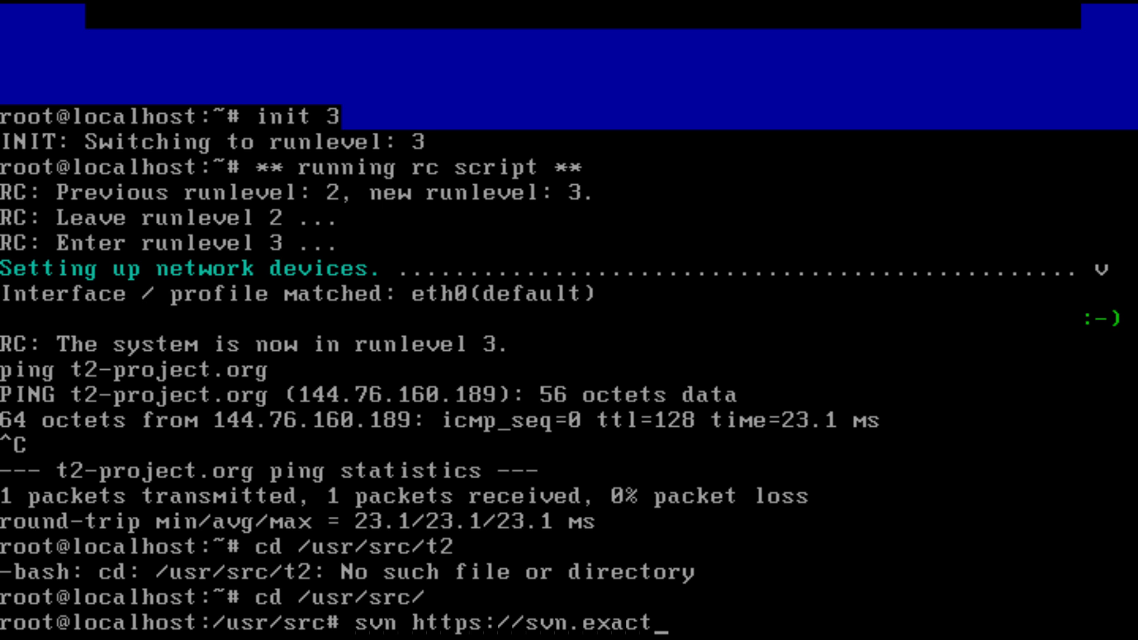
{"action": "type", "text": "code.de/t2/"}
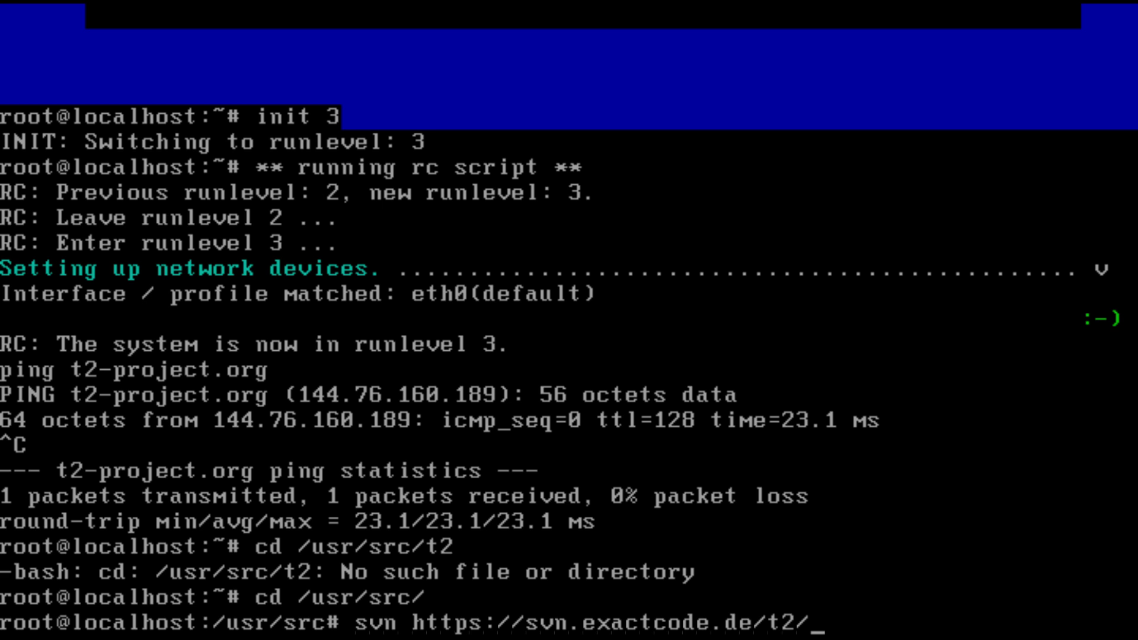
{"action": "type", "text": "trunk t2-triu"}
{"action": "key", "text": "BackSpace"}
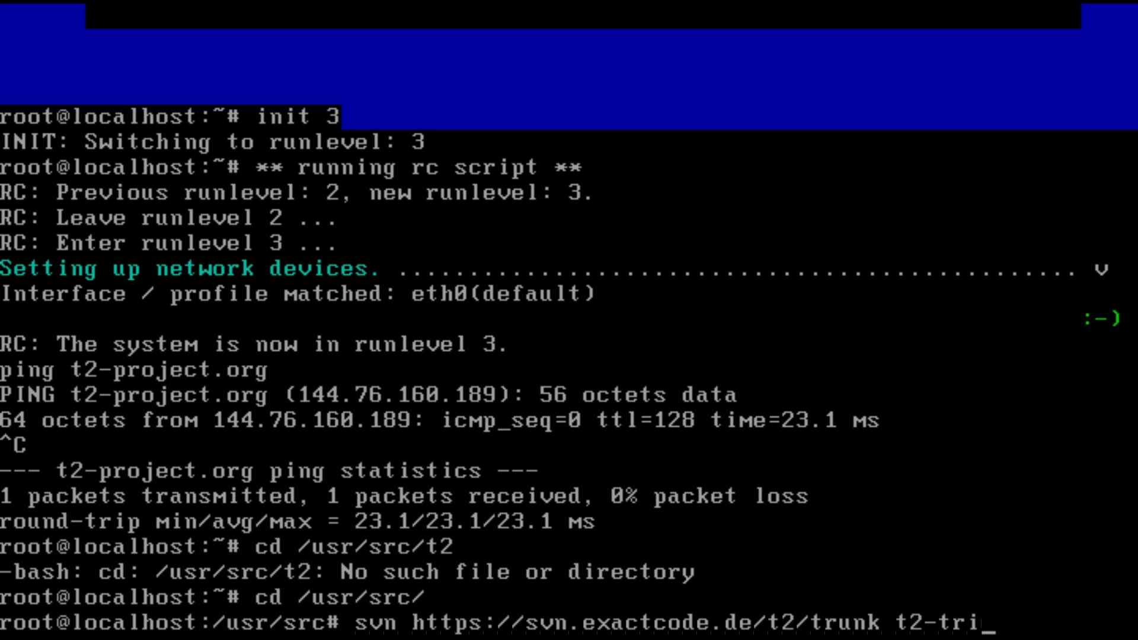
{"action": "key", "text": "BackSpace"}
Rerun the svn command as 'svn co' of the trunk into t2-trunk, answering 'p' to trust the exactcode.de certificate.
{"action": "type", "text": "unk"}
{"action": "key", "text": "Return"}
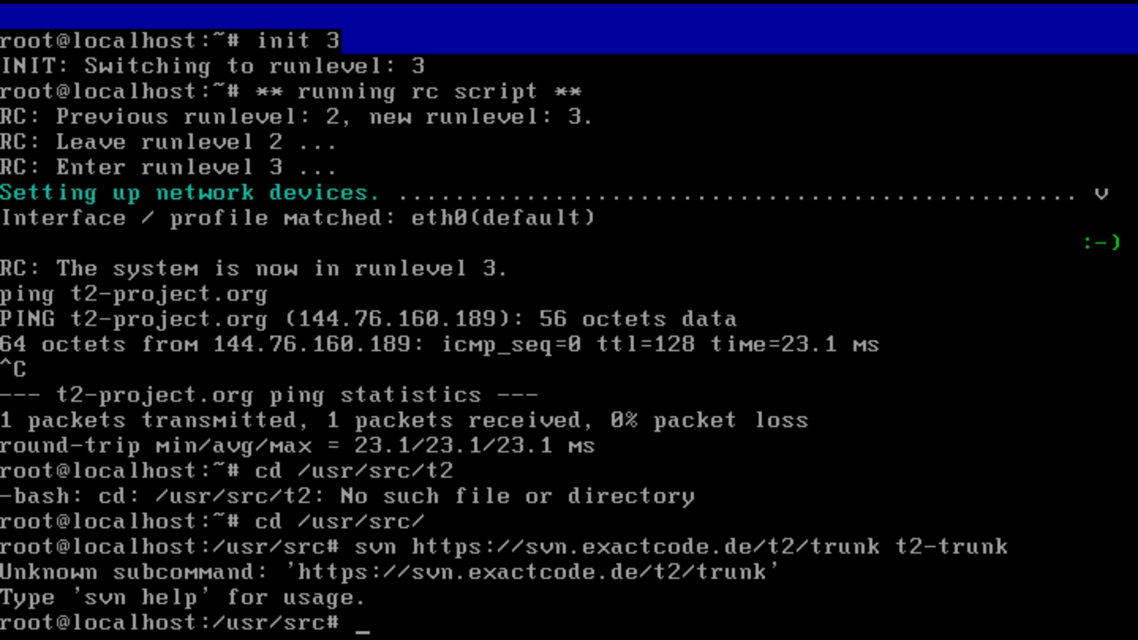
{"action": "key", "text": "Up"}
{"action": "key", "text": "Home"}
{"action": "key", "text": "Right"}
{"action": "key", "text": "Right"}
{"action": "key", "text": "Right"}
{"action": "key", "text": "Right"}
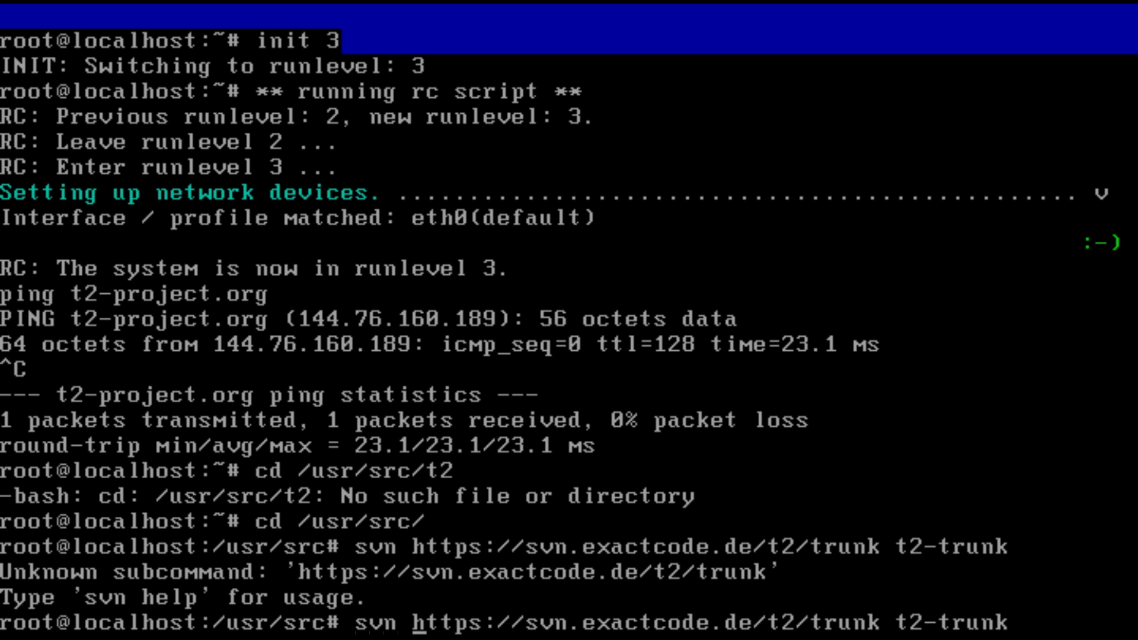
{"action": "type", "text": "co"}
{"action": "key", "text": "Return"}
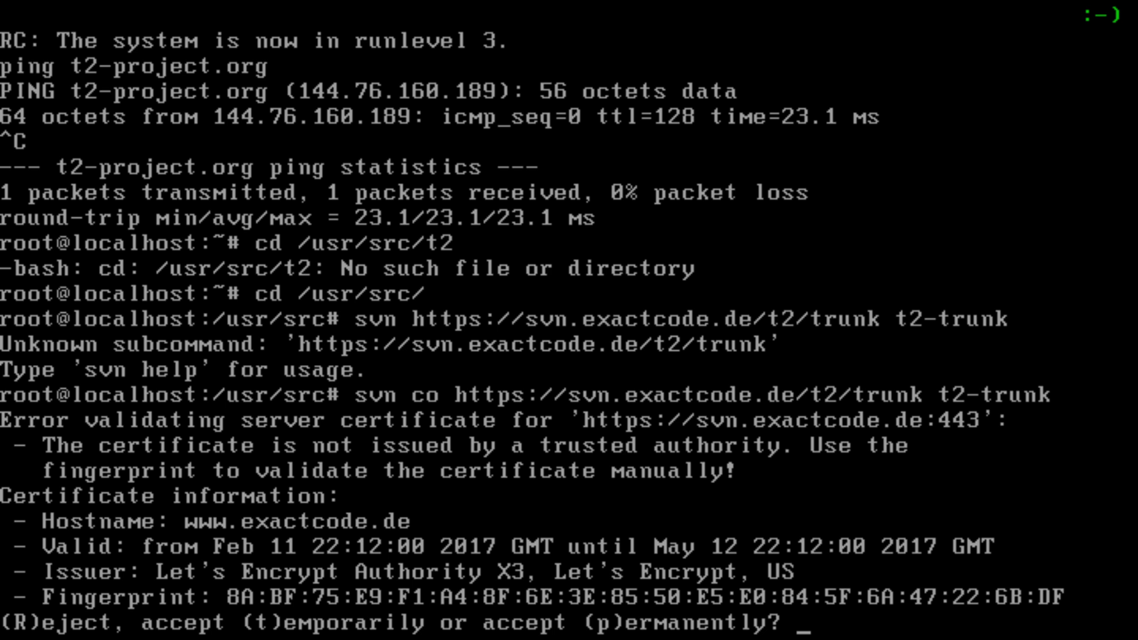
{"action": "type", "text": "p"}
{"action": "key", "text": "Return"}
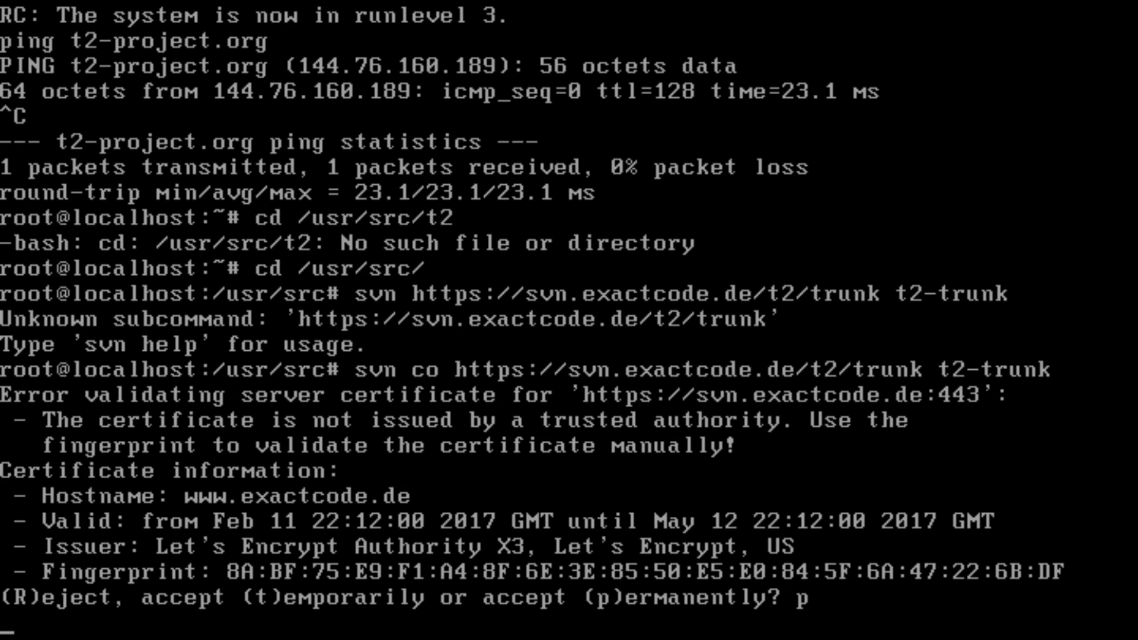